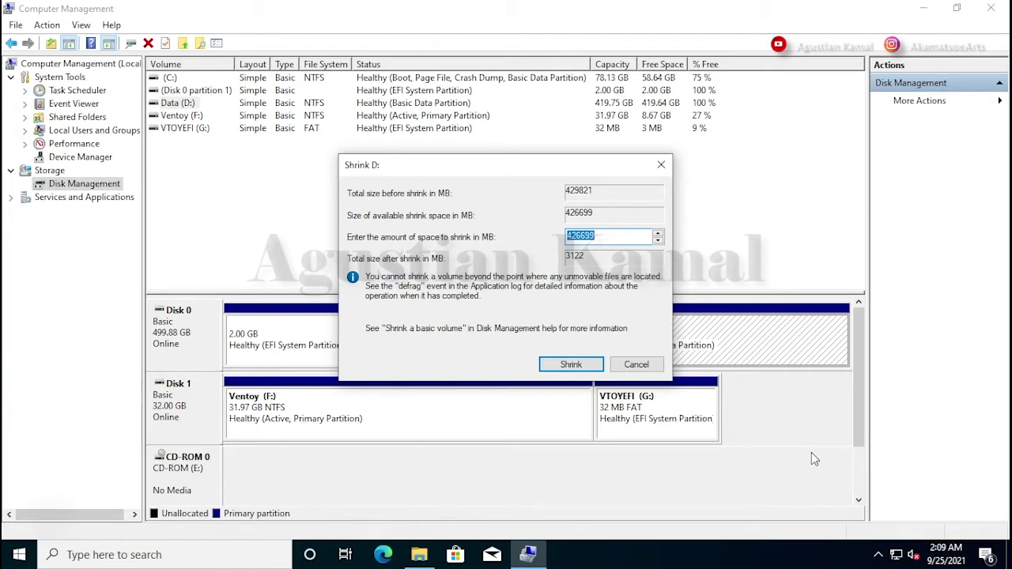
# Shrink the Data (D:) volume by 102400 MB to leave unallocated space on Disk 0, and close Computer Management.
pyautogui.click(610, 235)
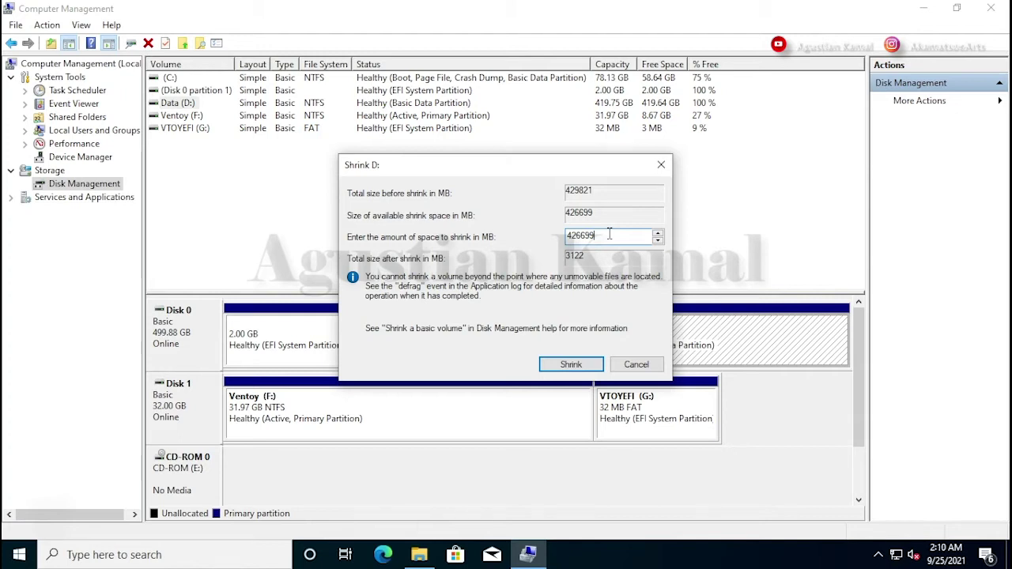
pyautogui.doubleClick(609, 235)
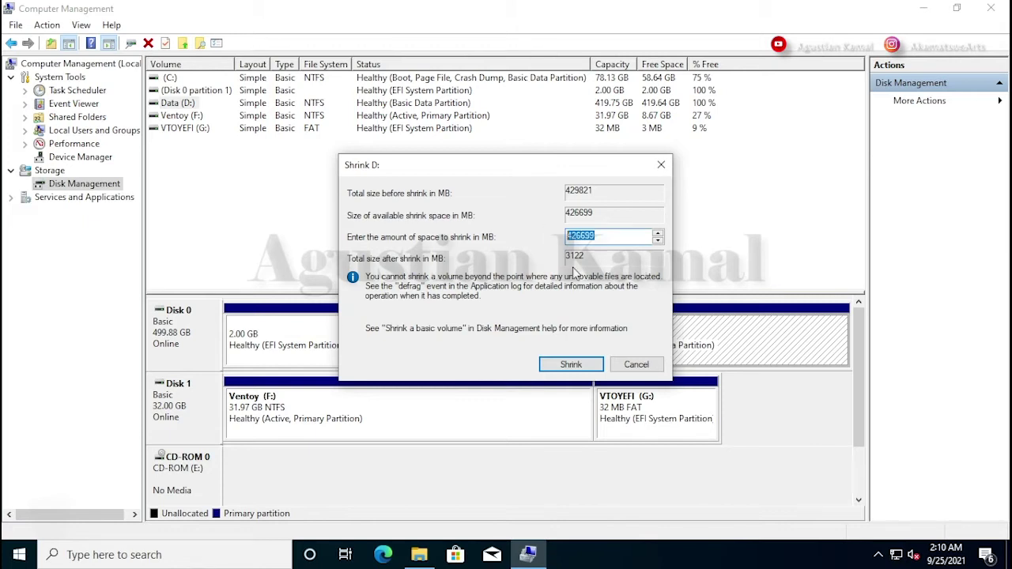
pyautogui.write('102400')
pyautogui.click(571, 365)
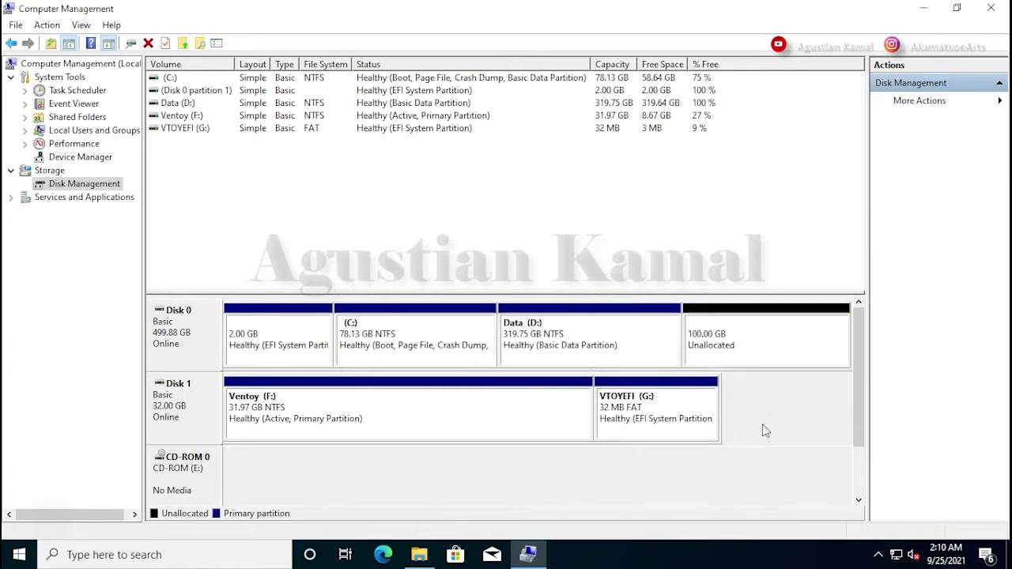
pyautogui.click(762, 337)
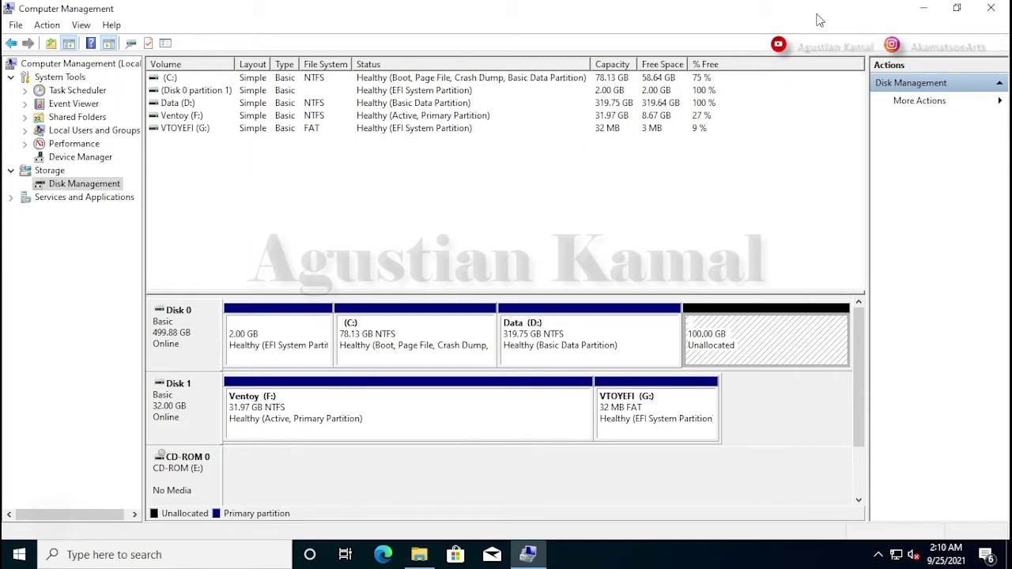
pyautogui.click(991, 8)
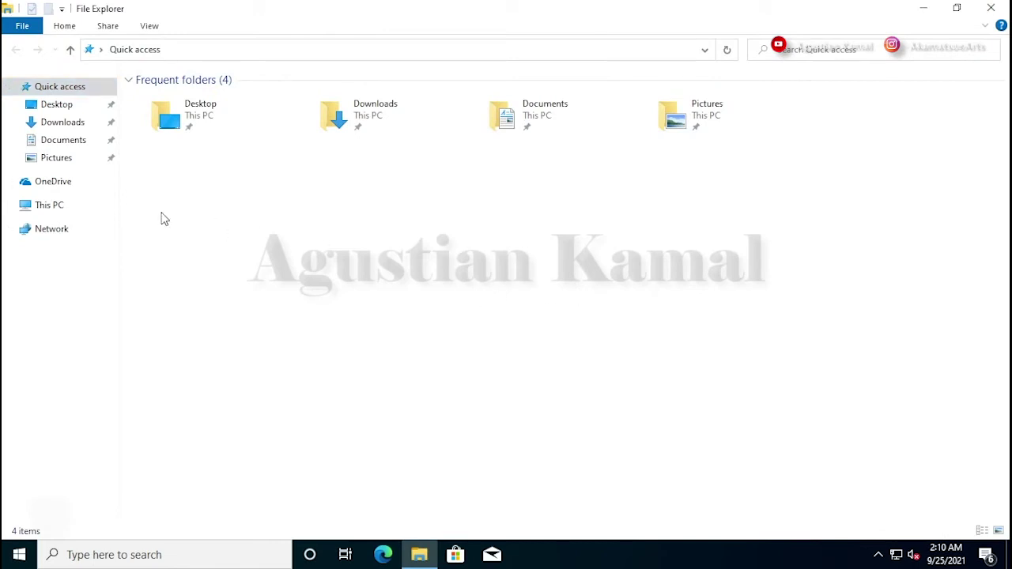
# Check the Ventoy (F:) drive for the debian-live-11.0.0-amd64-xfce disc image, and close File Explorer.
pyautogui.click(53, 208)
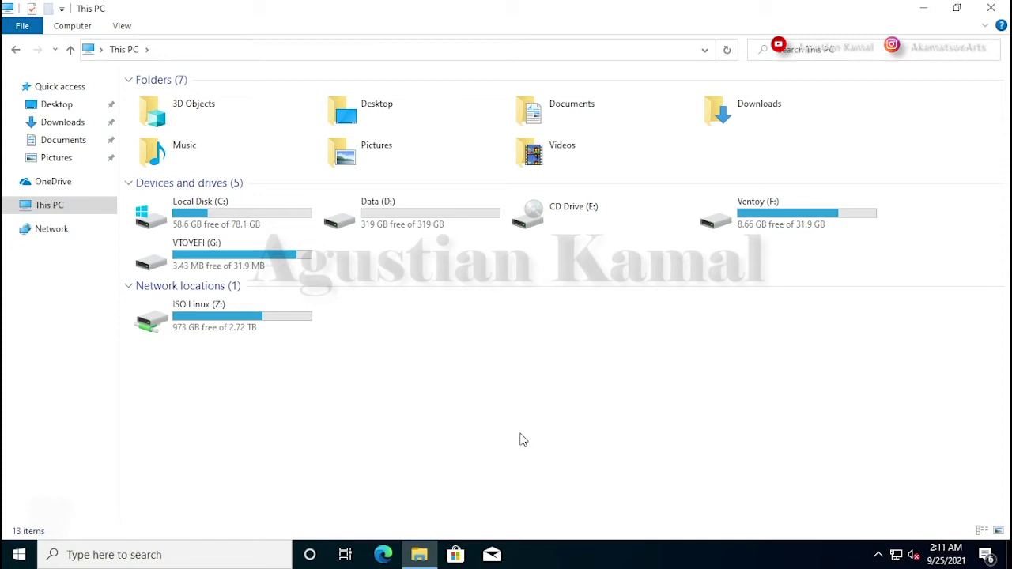
pyautogui.doubleClick(758, 209)
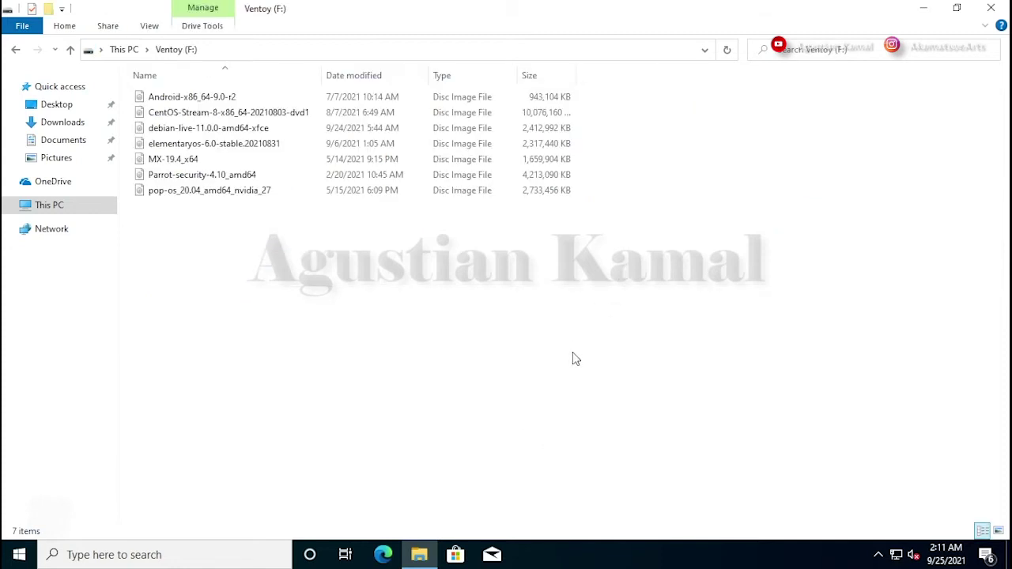
pyautogui.click(213, 131)
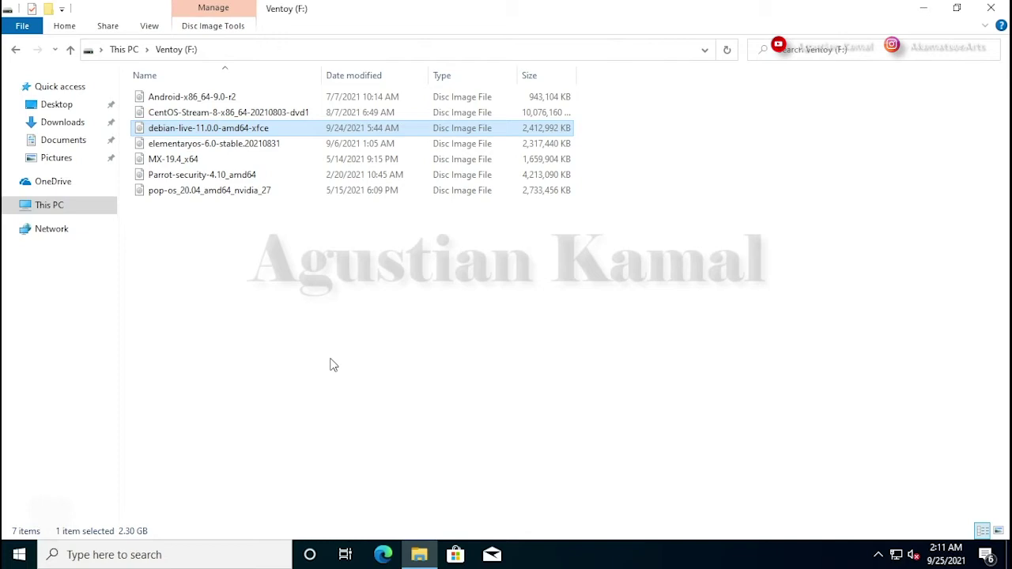
pyautogui.click(331, 362)
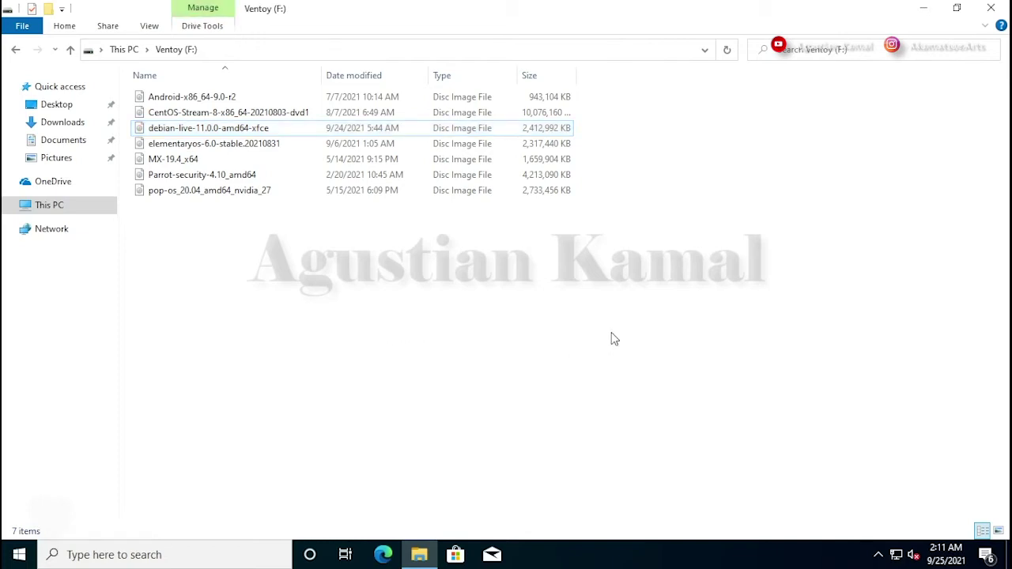
pyautogui.click(990, 7)
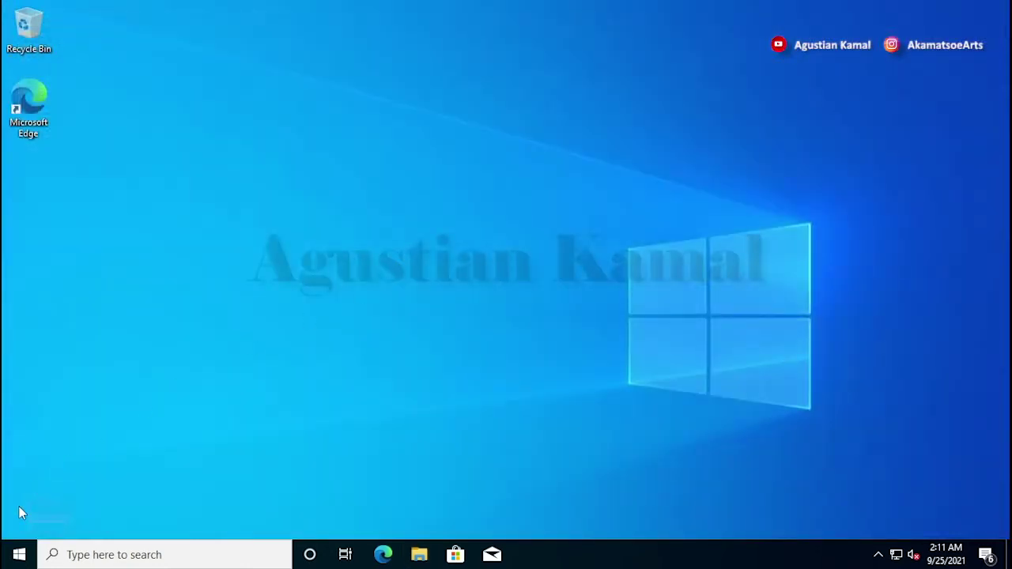
# Restart the computer to boot from the Ventoy drive.
pyautogui.click(14, 557)
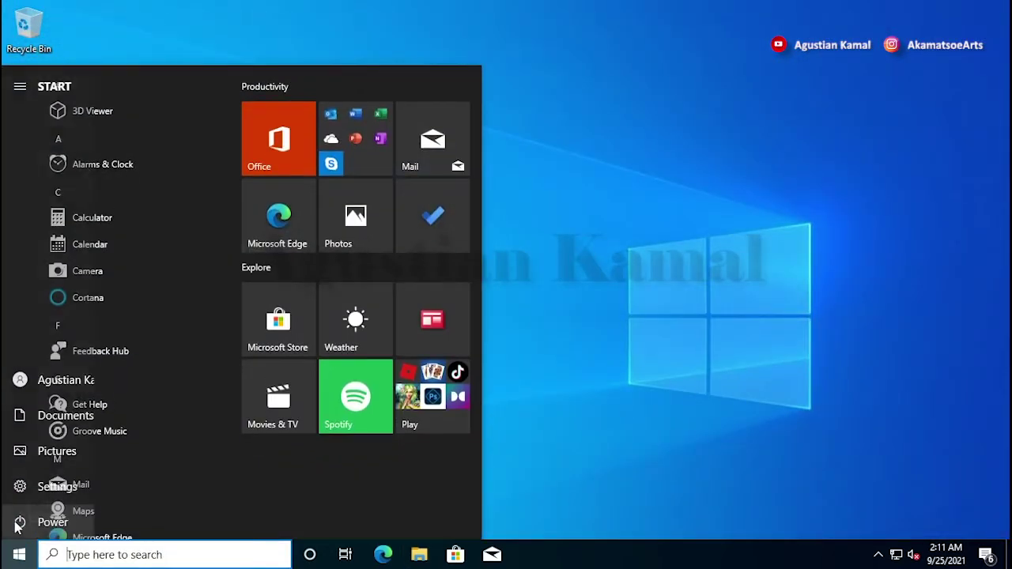
pyautogui.click(19, 521)
pyautogui.click(54, 485)
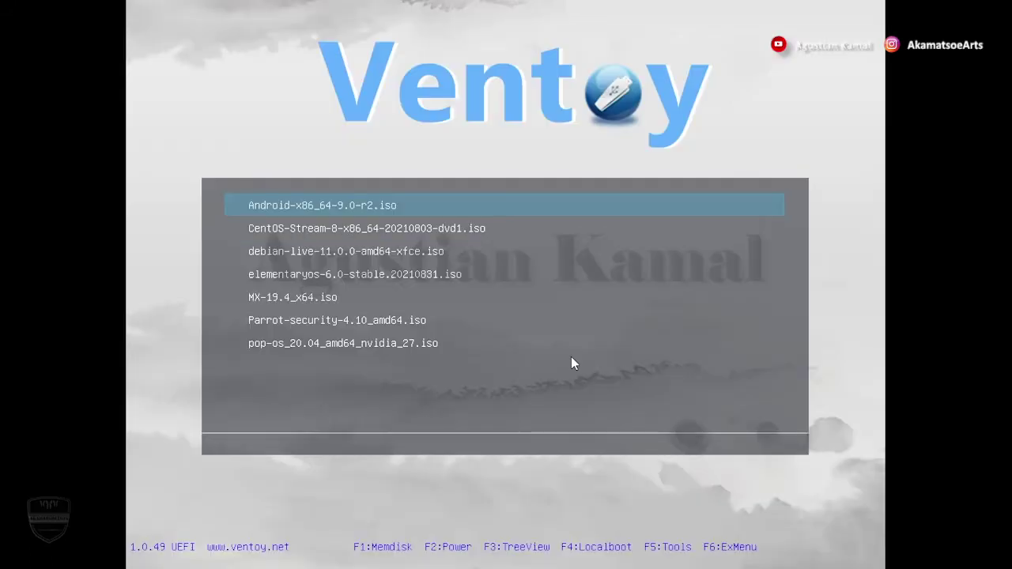
pyautogui.press('Down')
pyautogui.press('Up')
pyautogui.press('Down')
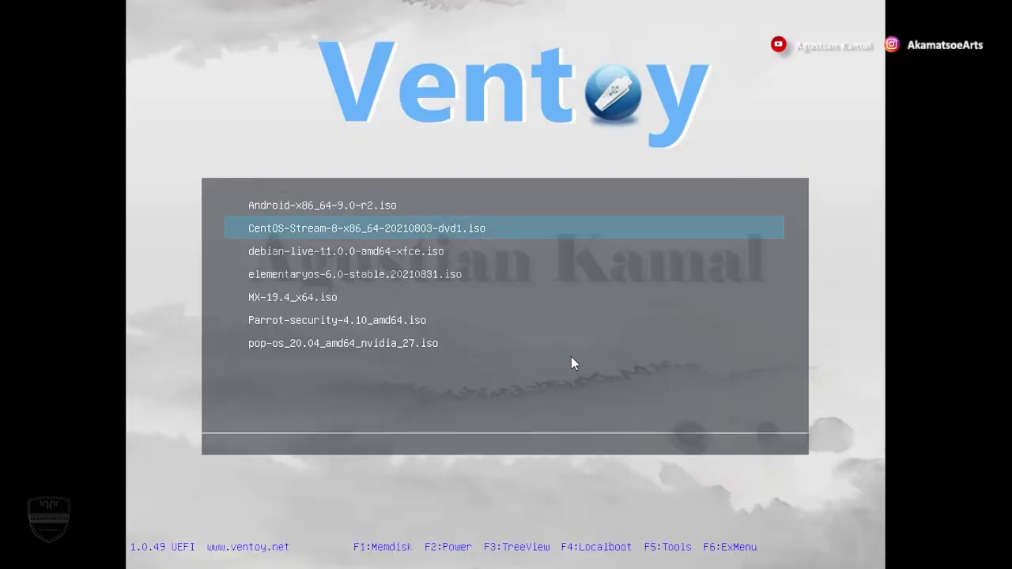
pyautogui.press('Down')
pyautogui.press('Down')
pyautogui.press('Down')
pyautogui.press('Up')
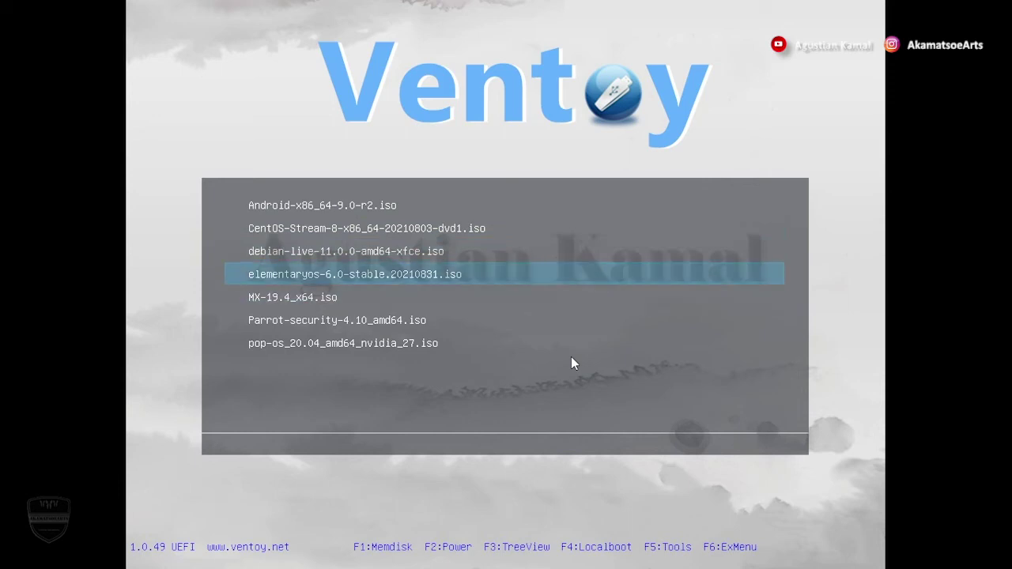
pyautogui.press('Up')
pyautogui.press('Up')
pyautogui.press('Up')
pyautogui.press('Down')
pyautogui.press('Down')
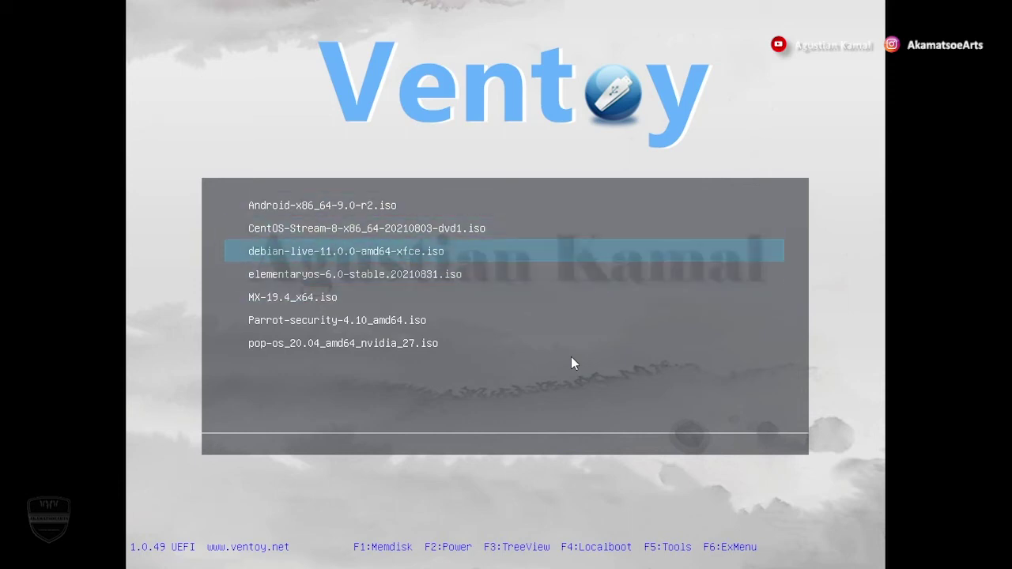
pyautogui.press('Down')
pyautogui.press('Down')
pyautogui.press('Down')
pyautogui.press('Up')
pyautogui.press('Up')
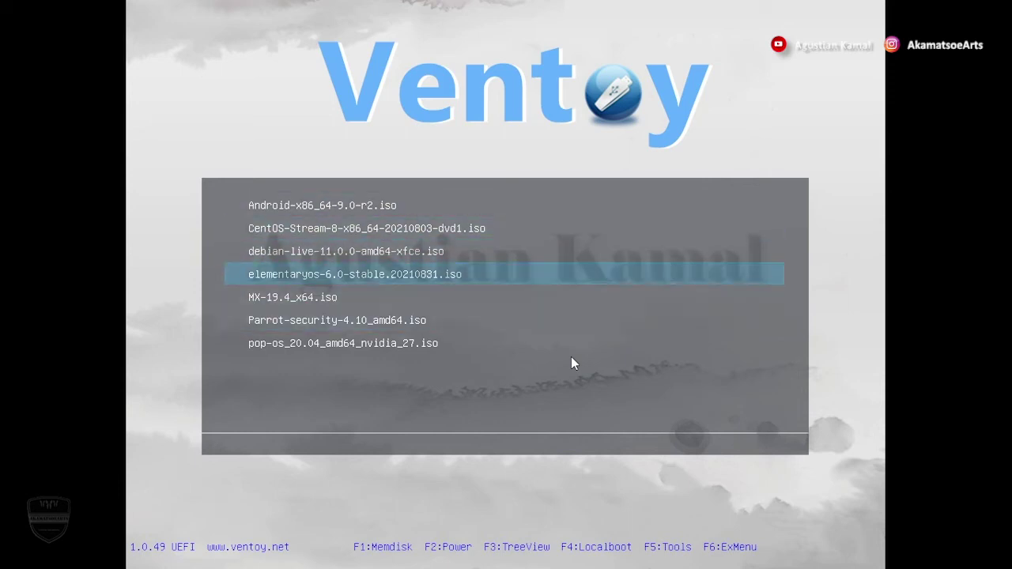
pyautogui.press('Up')
pyautogui.press('Up')
pyautogui.press('Up')
# Boot the debian-live-11.0.0-amd64-xfce.iso image from the Ventoy boot list.
pyautogui.press('Down')
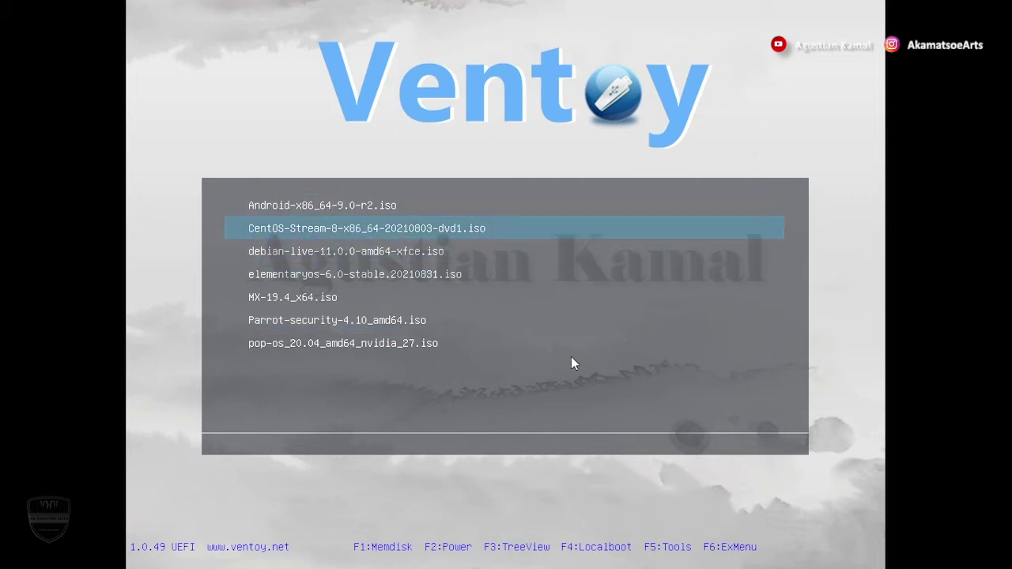
pyautogui.press('Down')
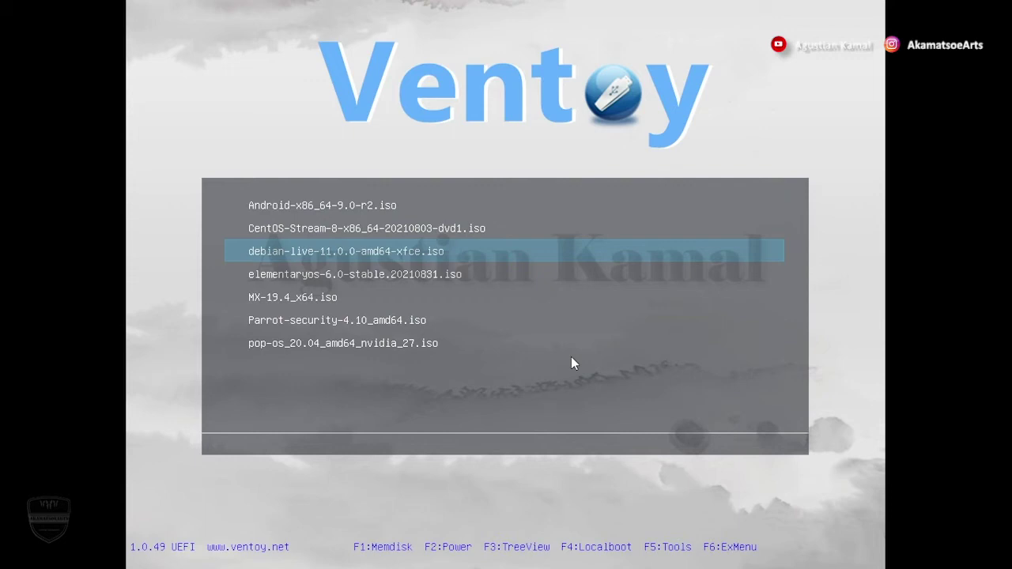
pyautogui.press('Return')
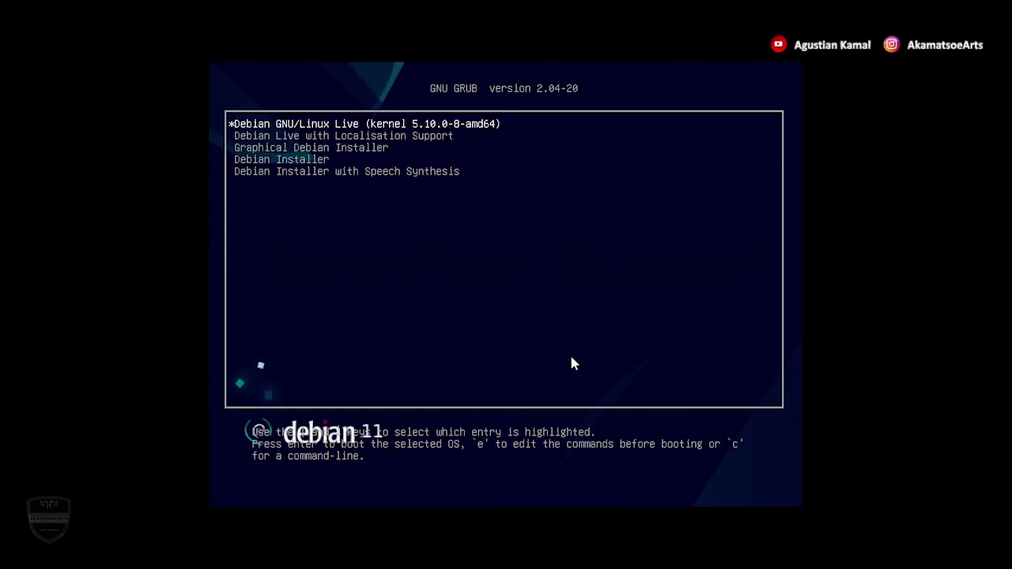
pyautogui.press('Down')
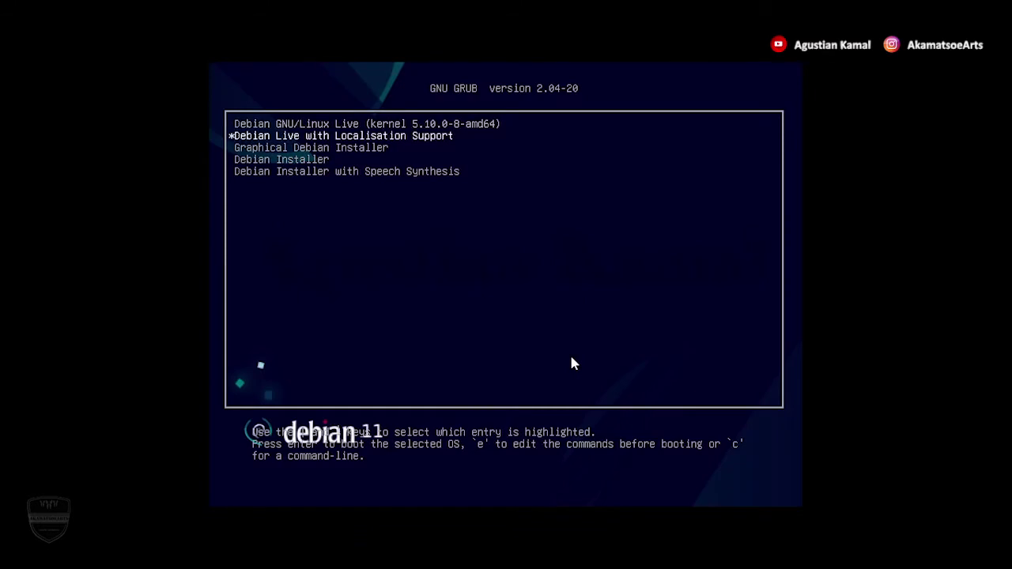
pyautogui.press('Up')
pyautogui.press('Down')
pyautogui.press('Down')
pyautogui.press('Down')
pyautogui.press('Down')
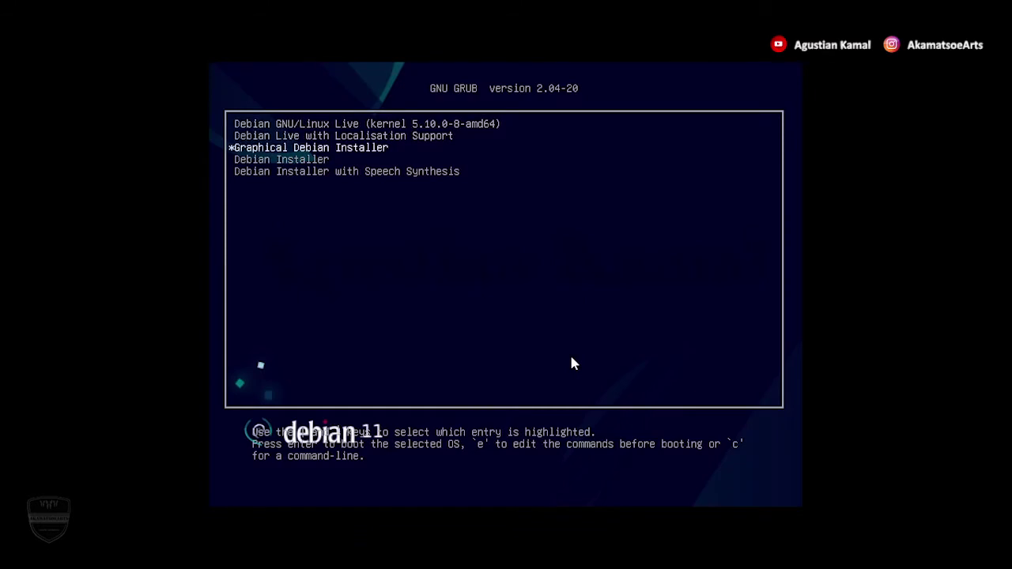
pyautogui.press('Up')
pyautogui.press('Up')
pyautogui.press('Up')
pyautogui.press('Up')
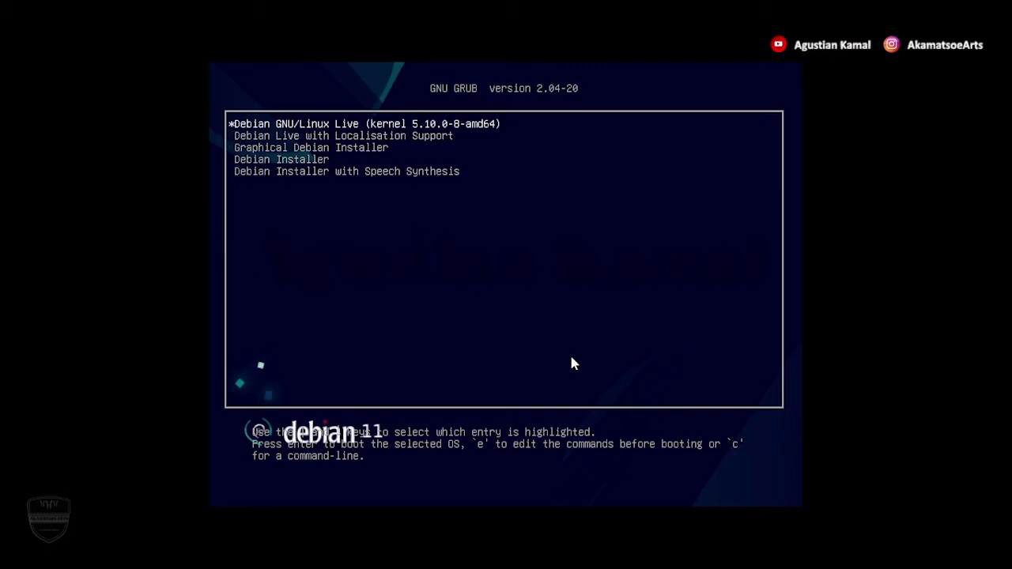
pyautogui.press('Down')
pyautogui.press('Down')
pyautogui.press('Down')
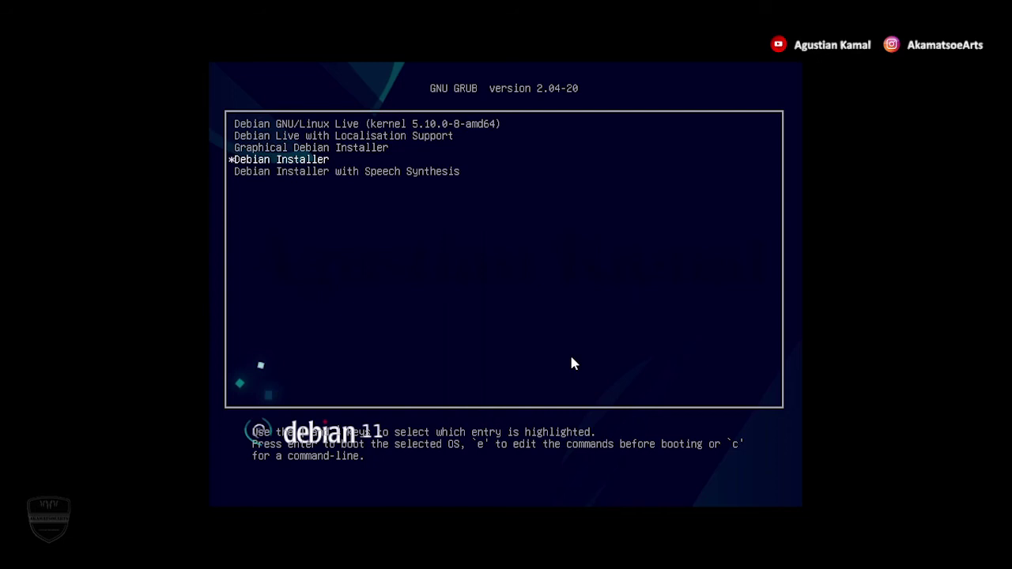
pyautogui.press('Up')
pyautogui.press('Up')
pyautogui.press('Up')
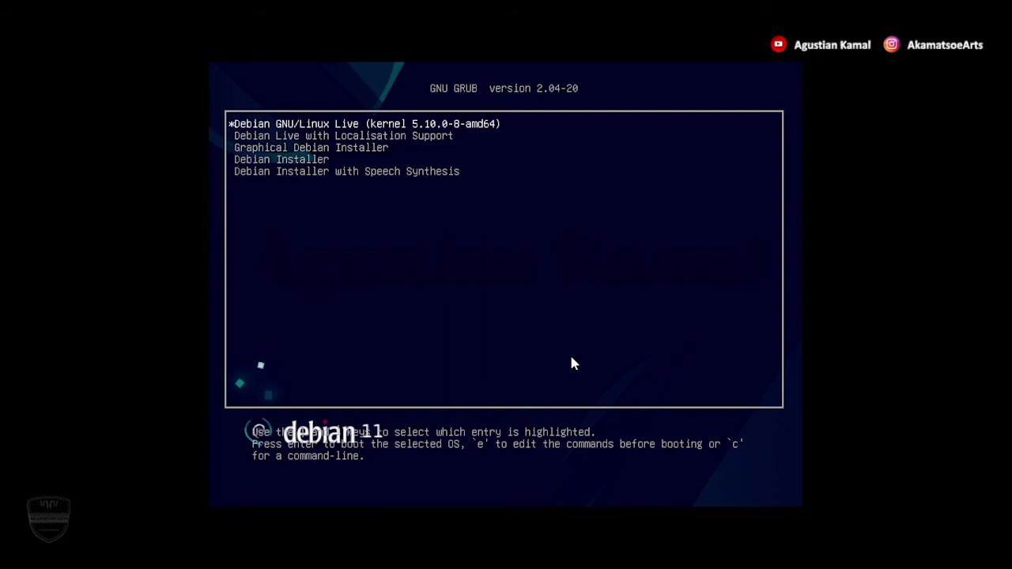
# Boot the Debian GNU/Linux Live (kernel 5.10.0-8-amd64) entry and dismiss the network connection notification on its desktop.
pyautogui.press('Return')
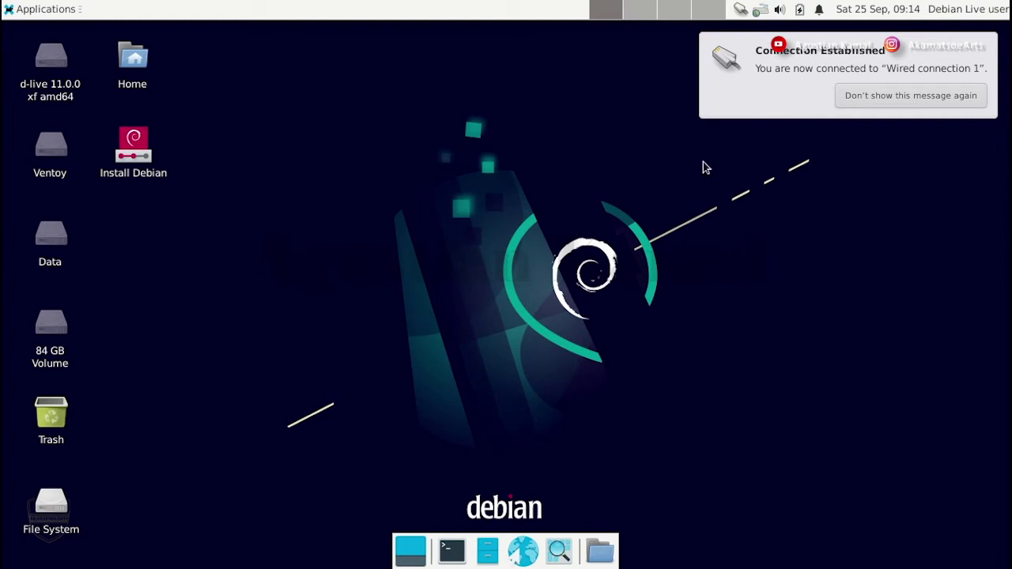
pyautogui.click(774, 69)
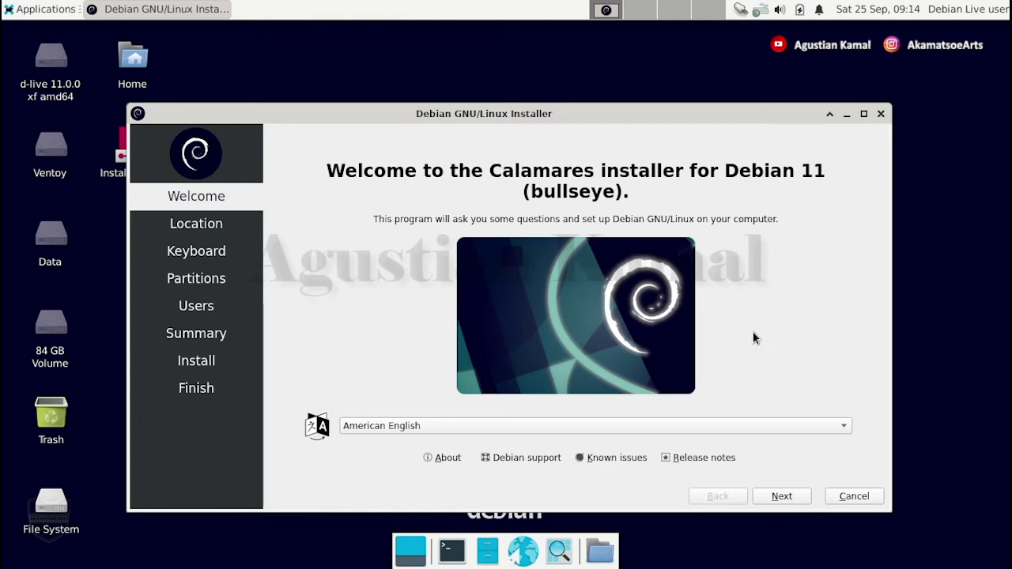
# Keep American English as the installer language and set the location to region Asia, zone Jakarta.
pyautogui.click(796, 496)
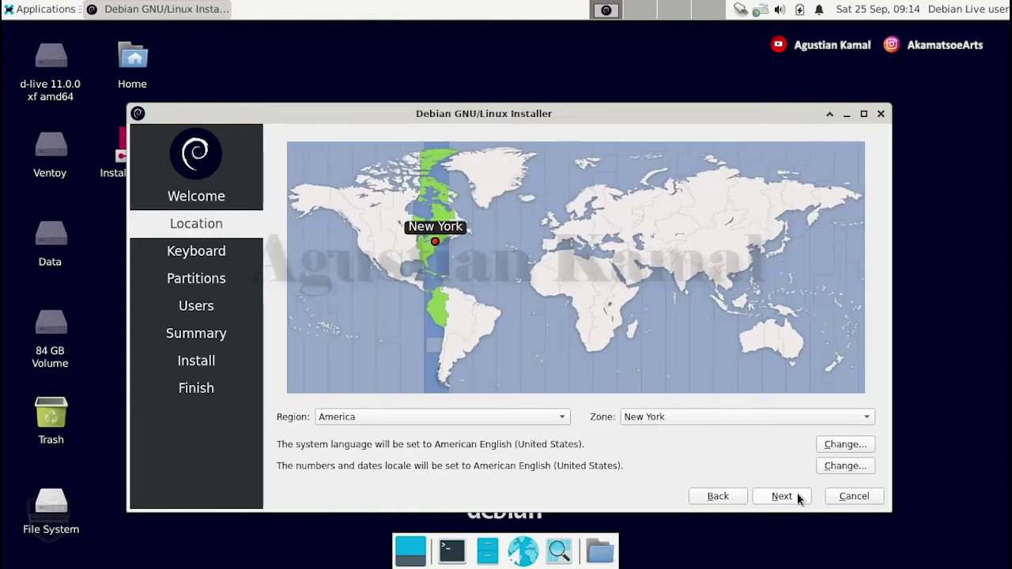
pyautogui.click(731, 319)
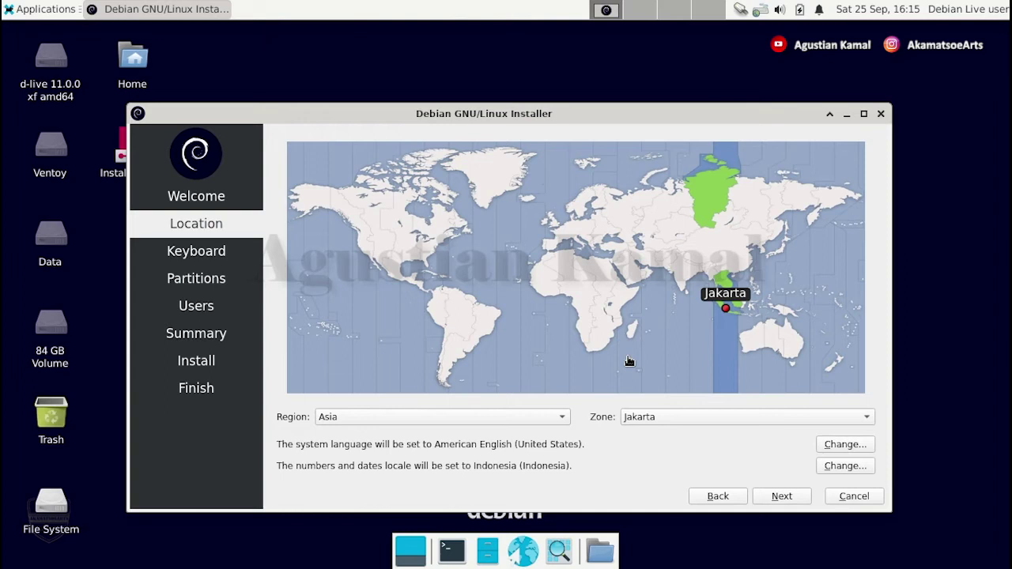
pyautogui.click(781, 498)
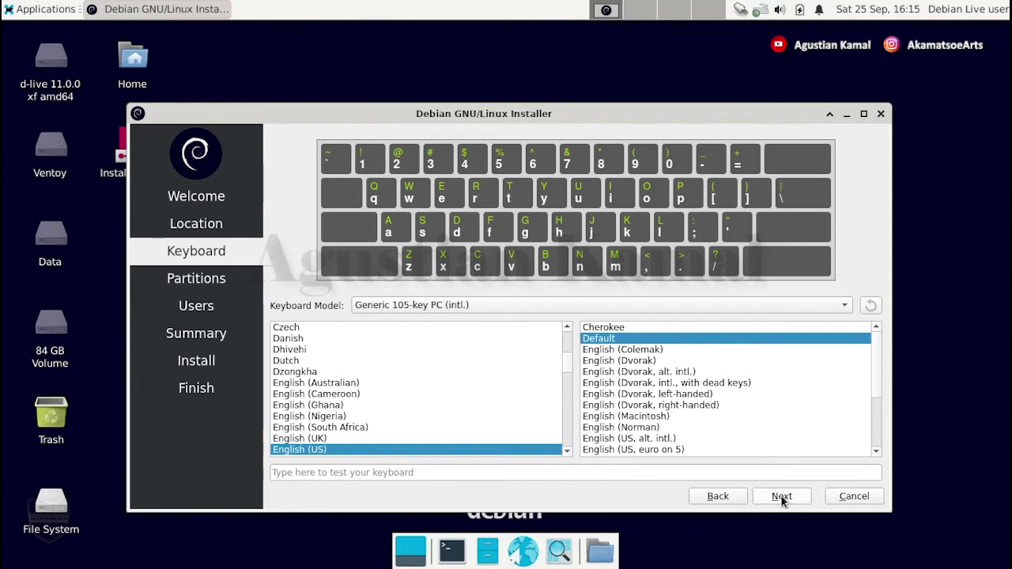
# Accept the default English (US) keyboard layout and choose manual partitioning for the VBOX HARDDISK.
pyautogui.click(781, 497)
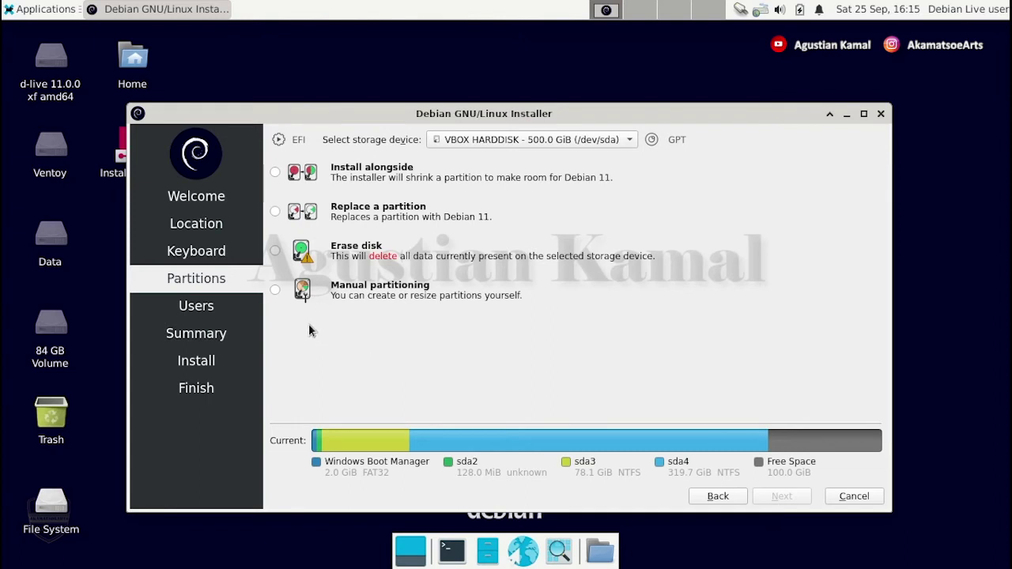
pyautogui.click(275, 291)
pyautogui.click(783, 495)
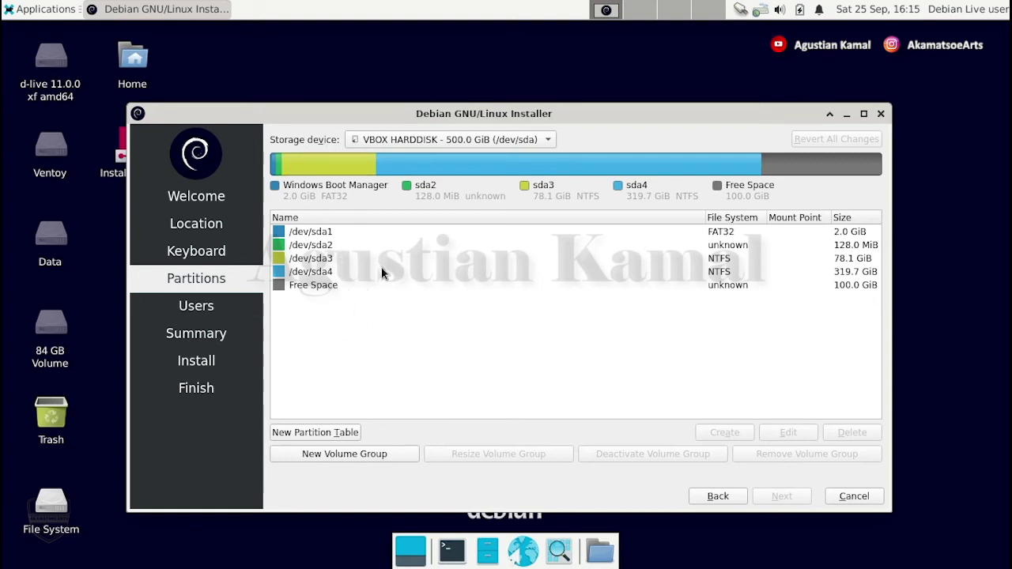
# Create a 4096 MiB linuxswap partition in the free space of the VBOX HARDDISK.
pyautogui.click(516, 140)
pyautogui.click(518, 140)
pyautogui.click(324, 286)
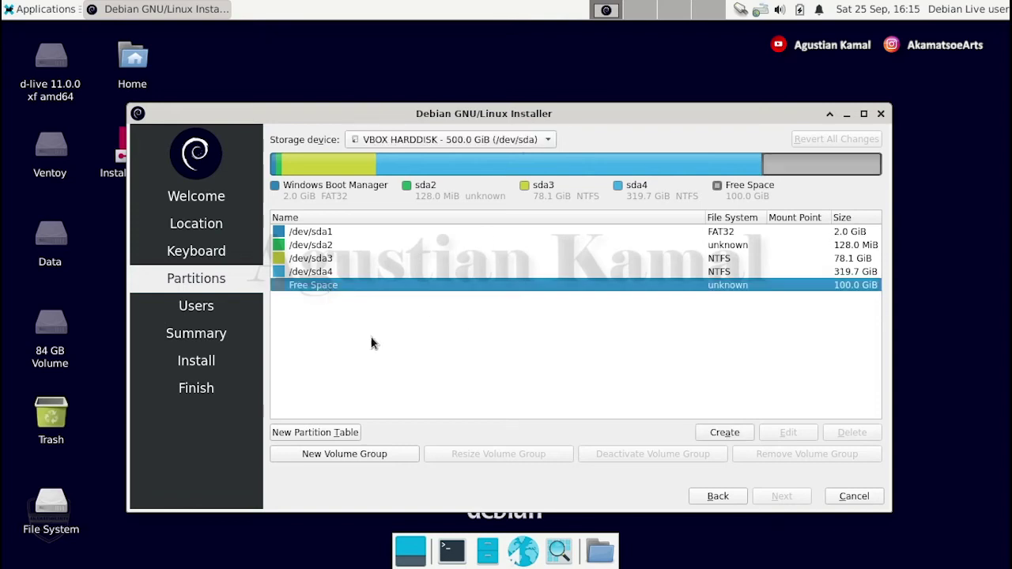
pyautogui.click(724, 432)
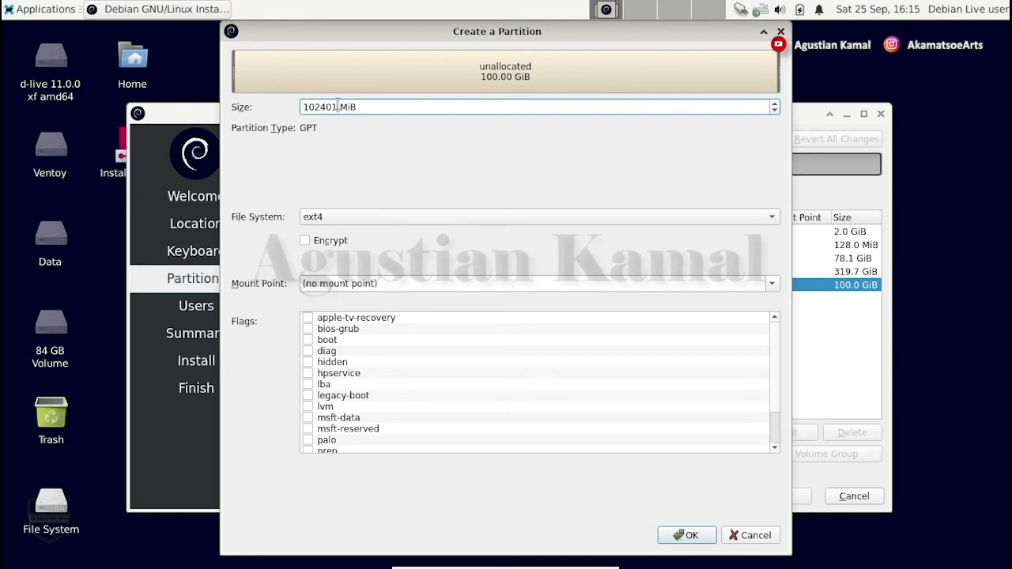
pyautogui.moveTo(337, 106); pyautogui.dragTo(295, 104)
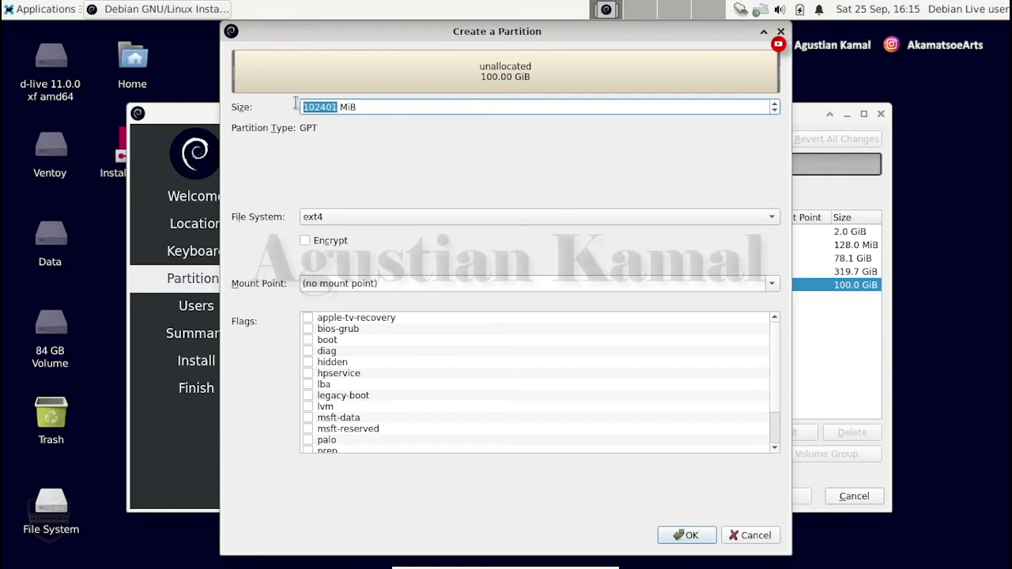
pyautogui.write('409')
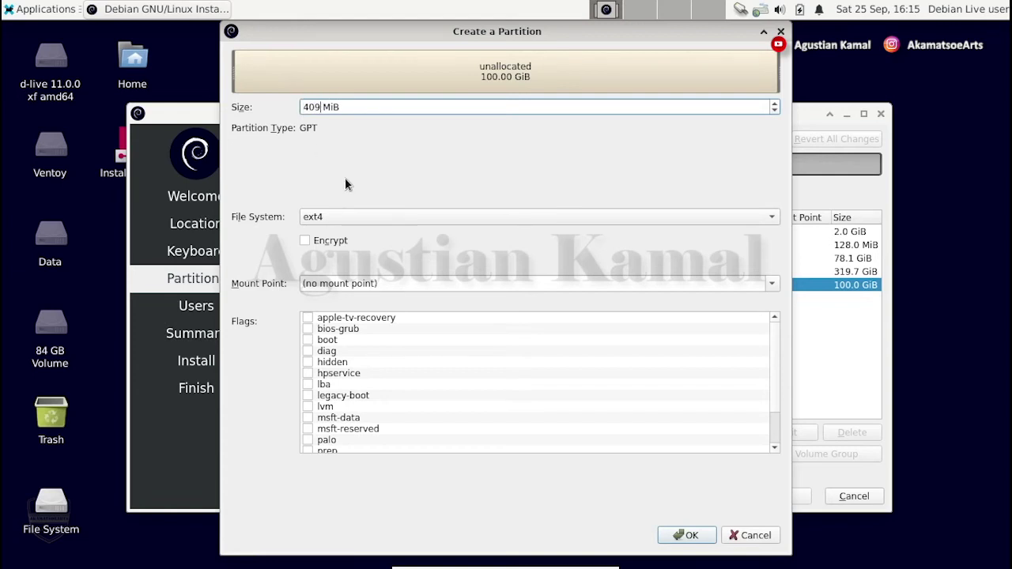
pyautogui.write('6')
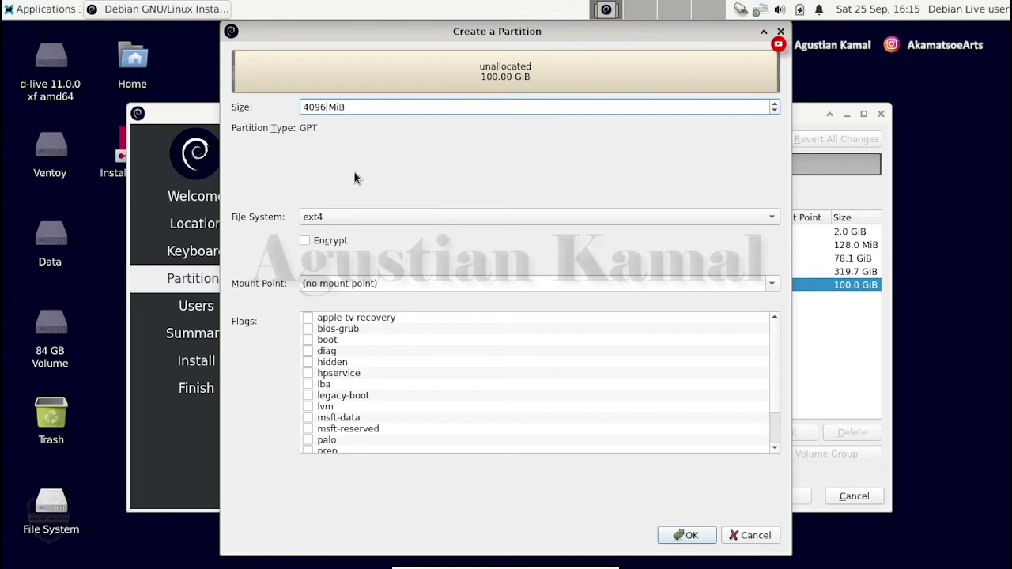
pyautogui.click(370, 217)
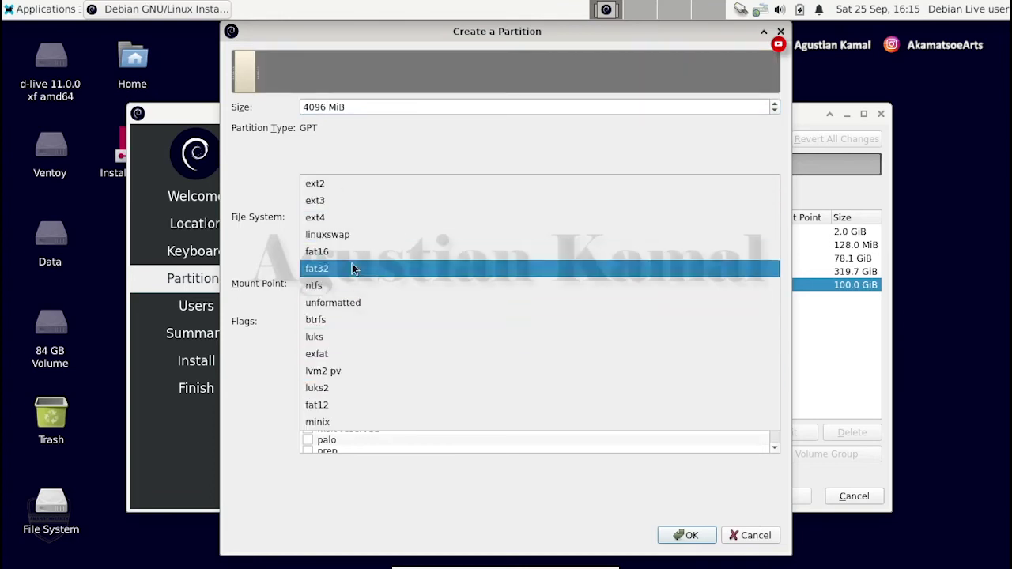
pyautogui.click(350, 235)
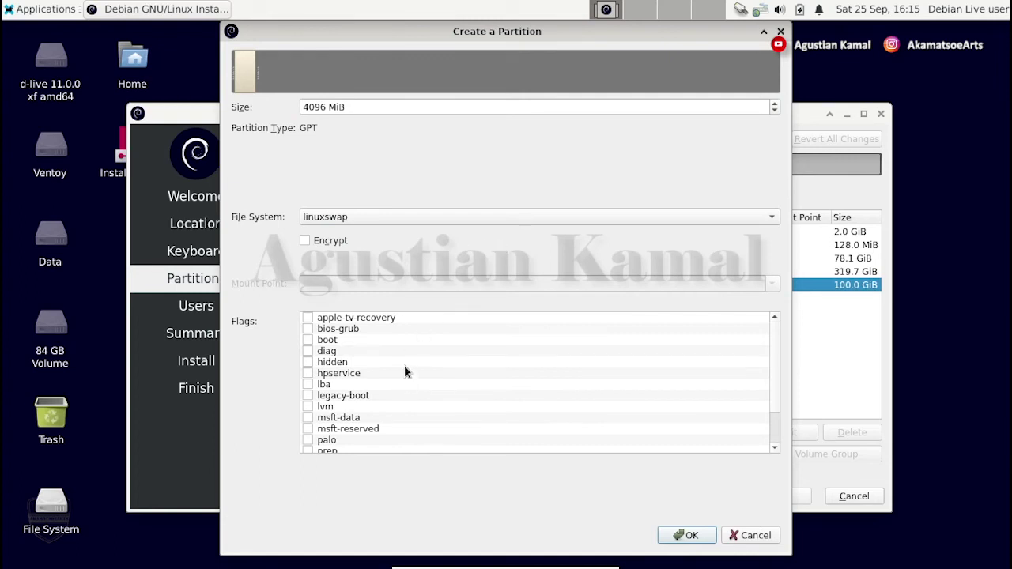
pyautogui.scroll(-2, 403, 368)
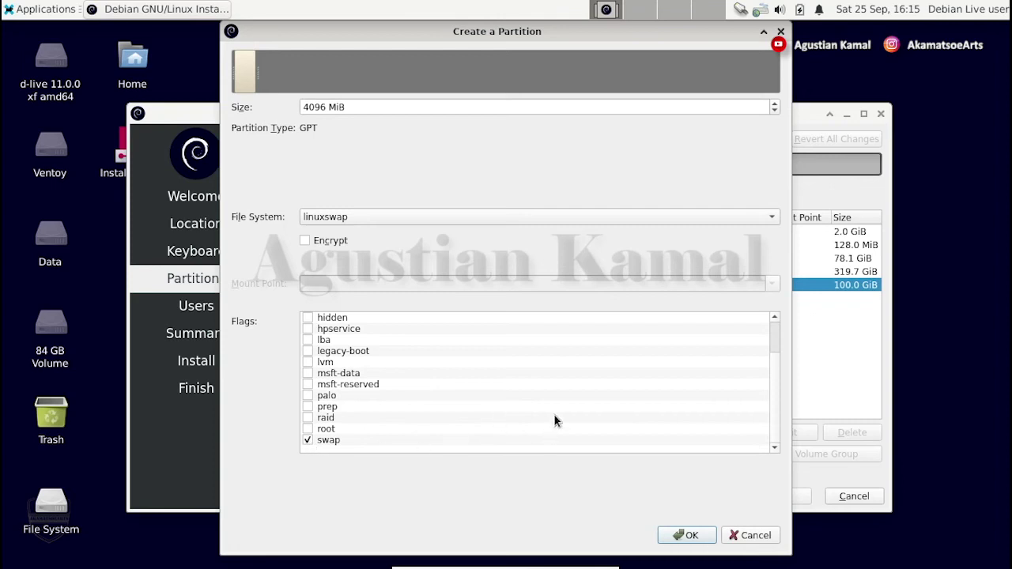
pyautogui.click(687, 538)
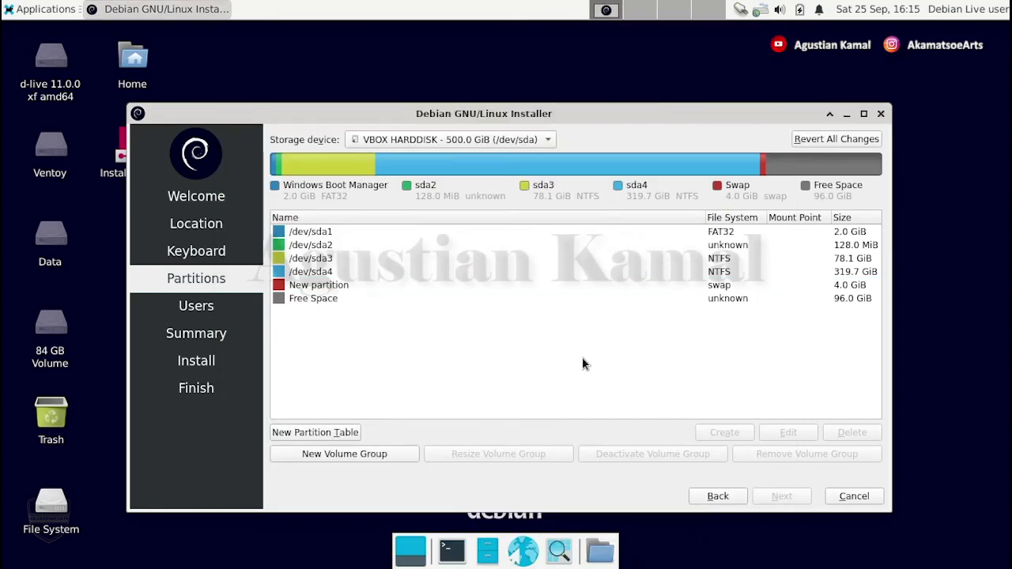
# Create an ext4 partition from all the remaining free space with mount point / and the root flag.
pyautogui.click(335, 301)
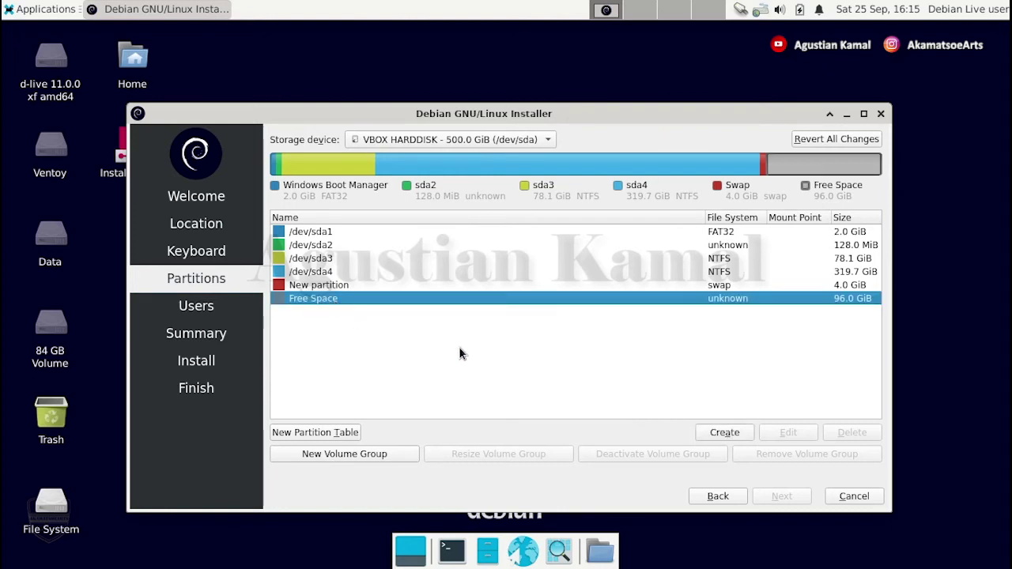
pyautogui.click(724, 433)
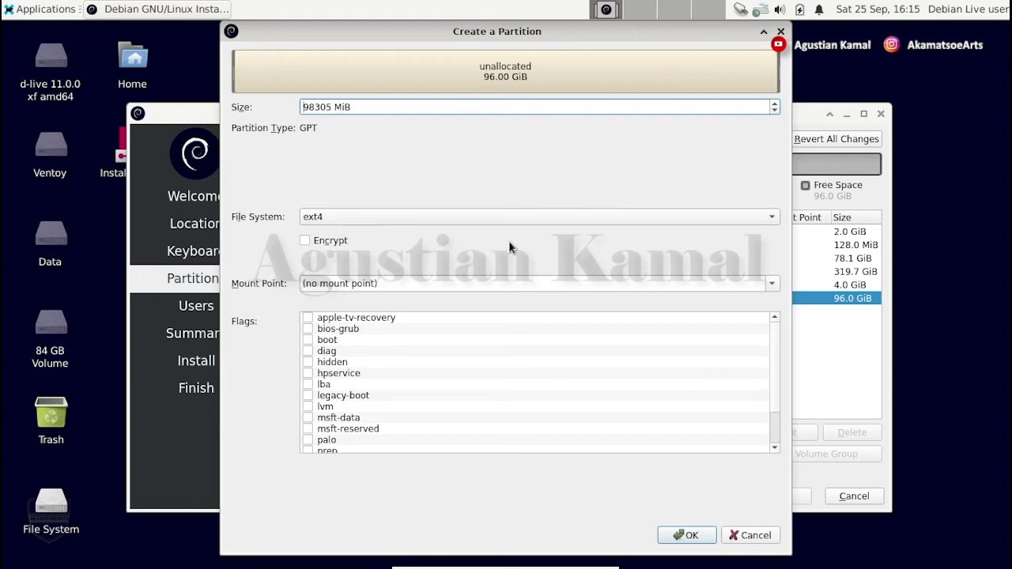
pyautogui.click(774, 284)
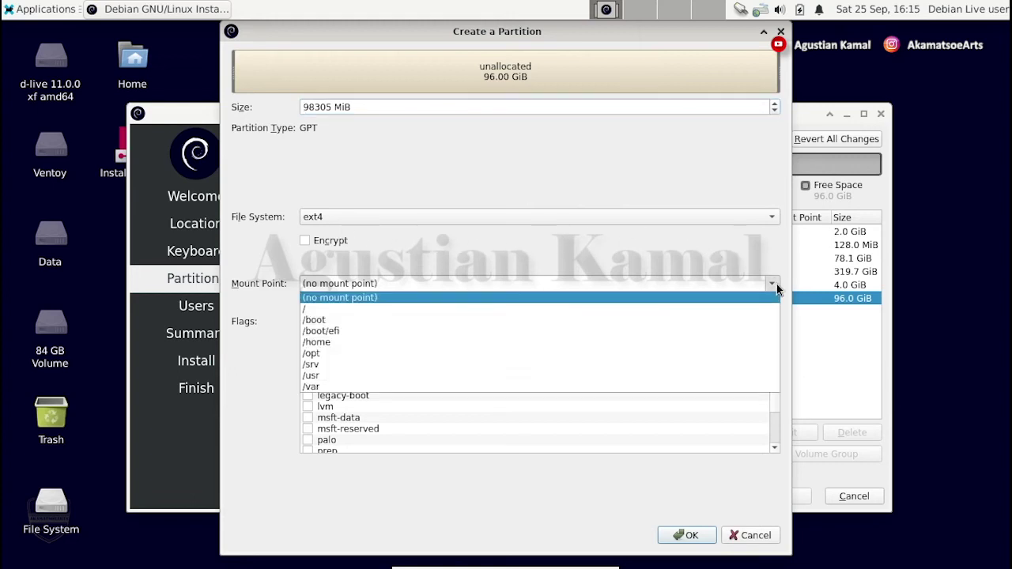
pyautogui.click(407, 309)
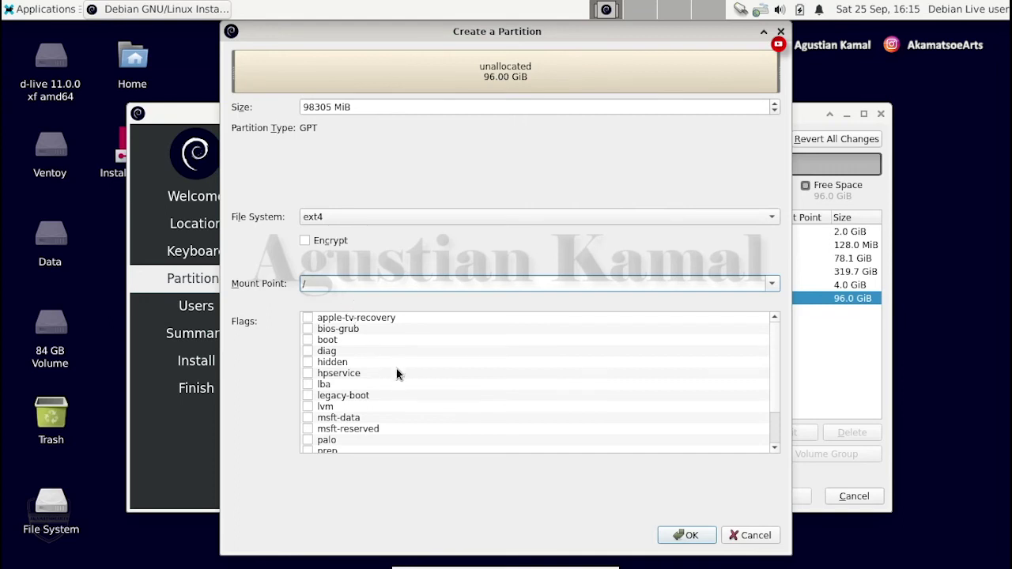
pyautogui.scroll(-2, 396, 372)
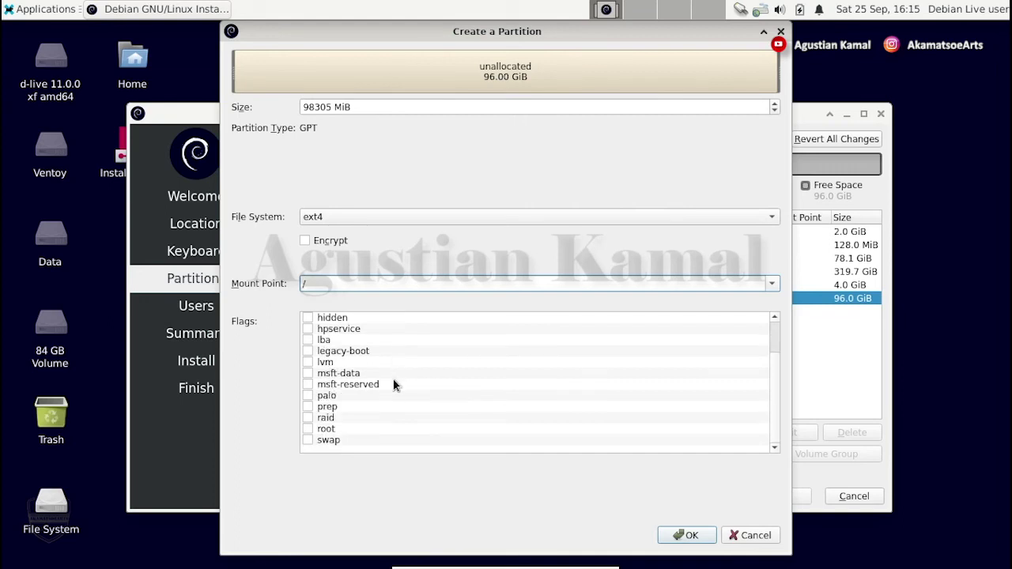
pyautogui.click(307, 428)
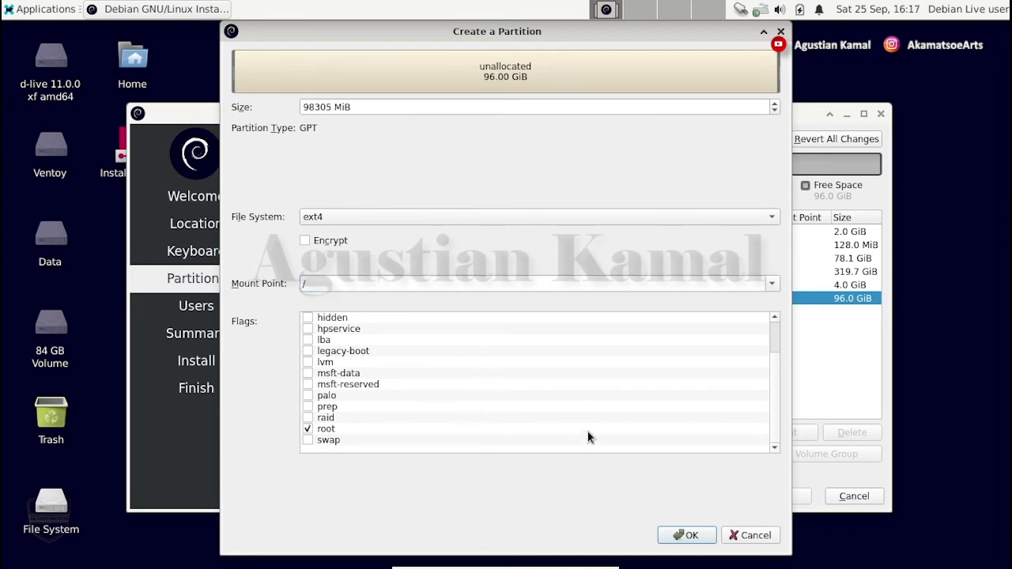
pyautogui.click(686, 535)
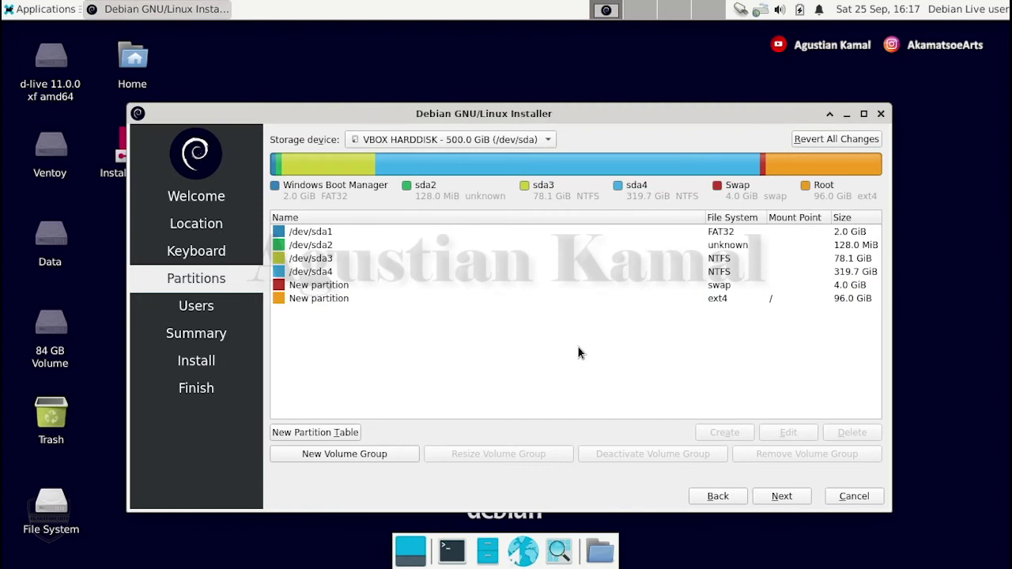
# Assign the /boot/efi mount point to the existing FAT32 partition /dev/sda1, keeping its content.
pyautogui.click(703, 286)
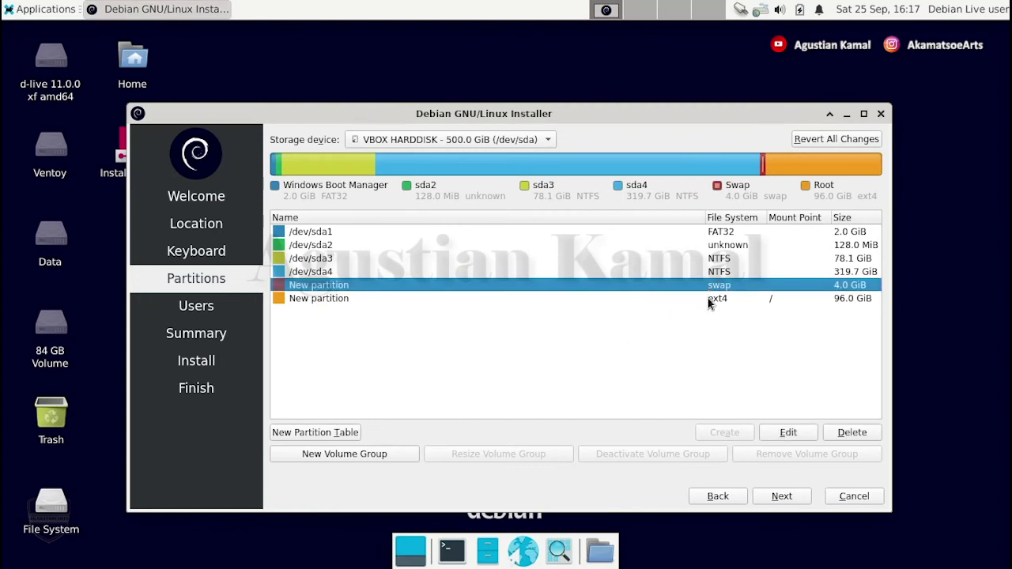
pyautogui.click(708, 300)
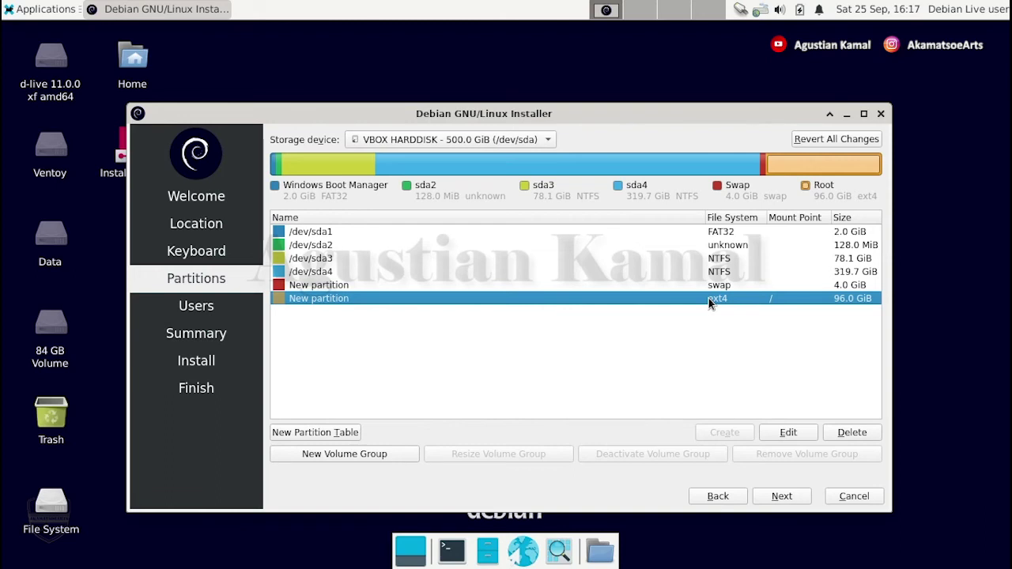
pyautogui.click(706, 231)
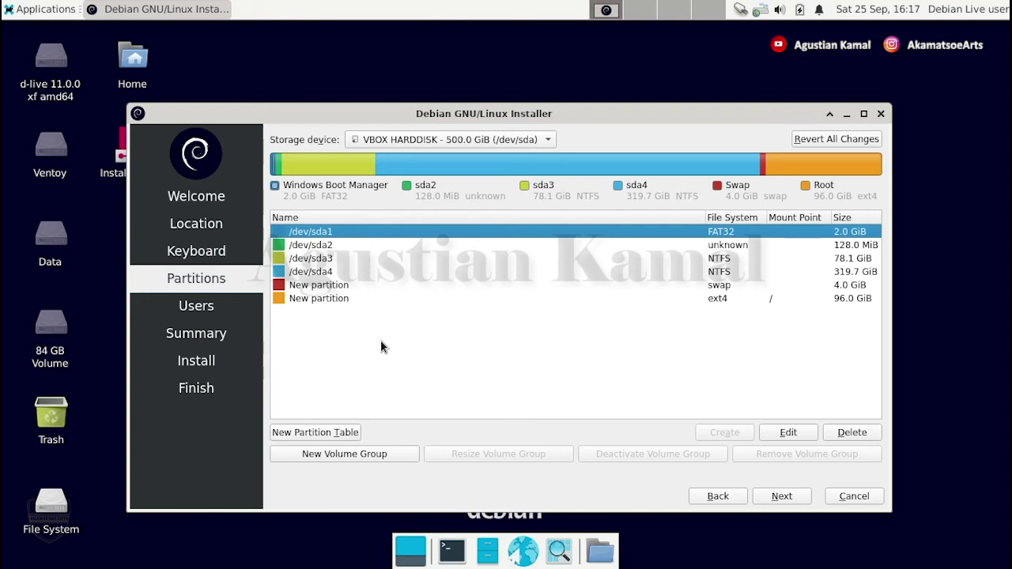
pyautogui.click(789, 433)
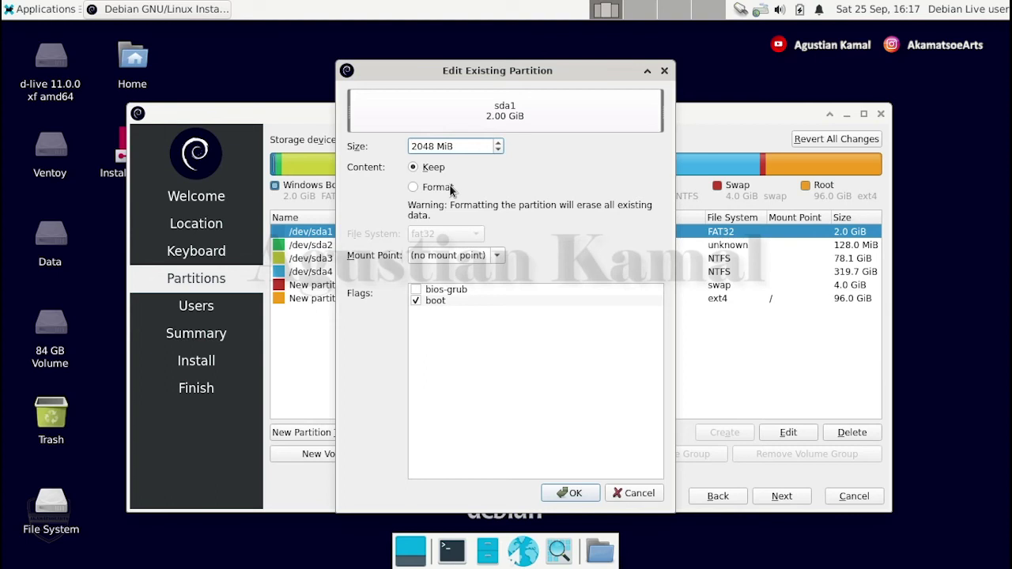
pyautogui.click(496, 255)
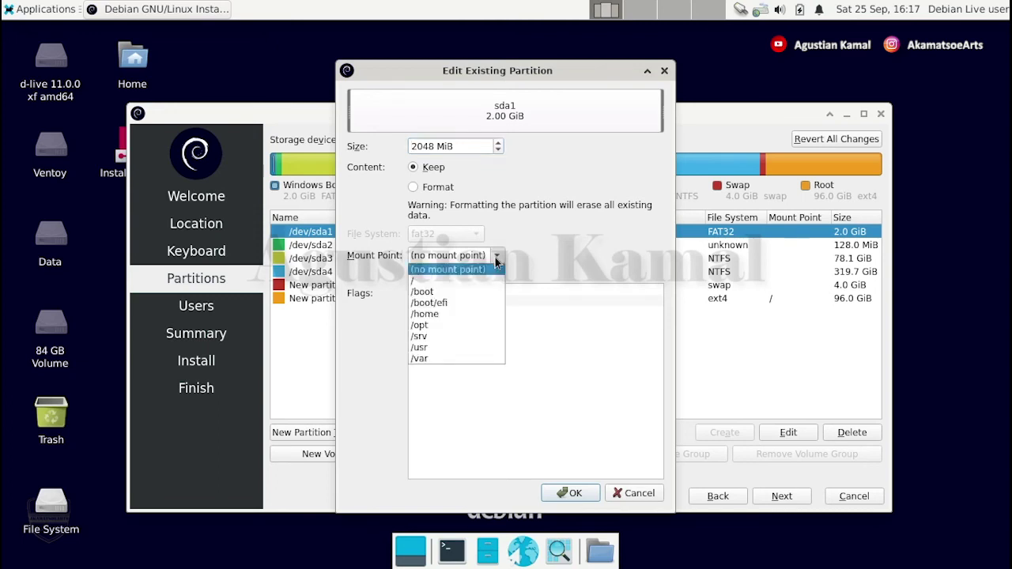
pyautogui.click(464, 303)
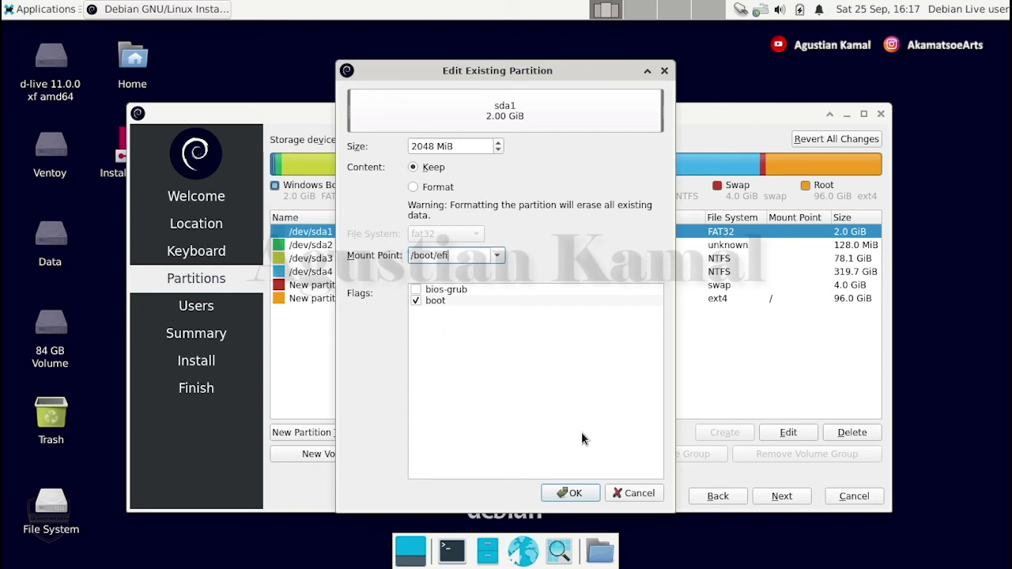
pyautogui.click(569, 493)
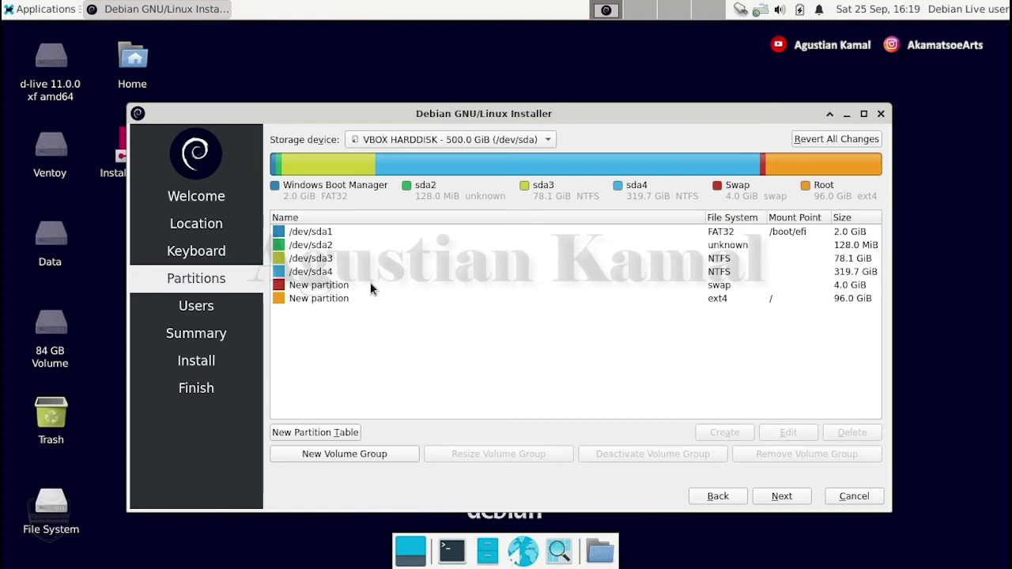
# Check the swap, root and EFI partitions and accept the layout to continue to the user account setup.
pyautogui.click(370, 287)
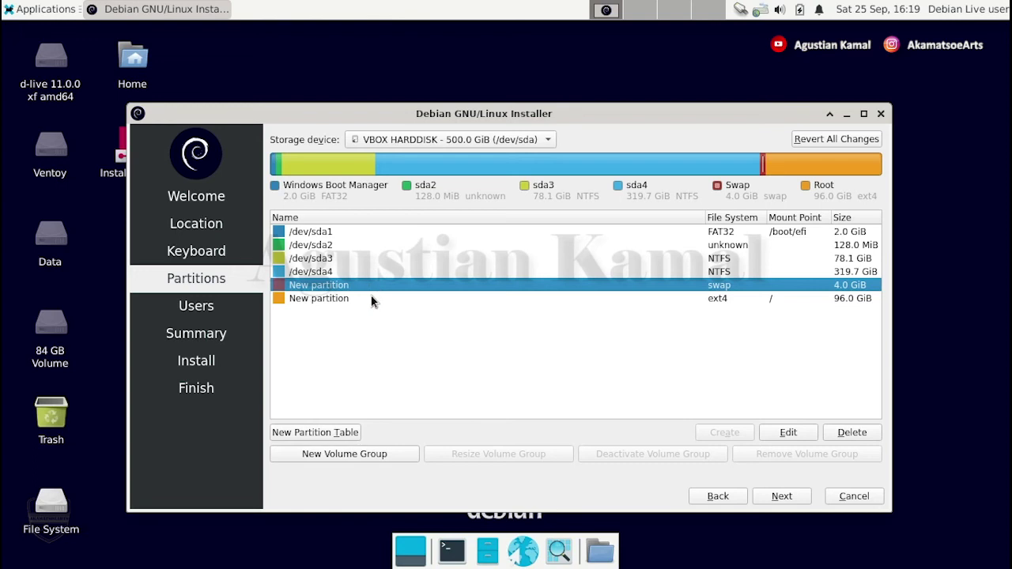
pyautogui.click(371, 299)
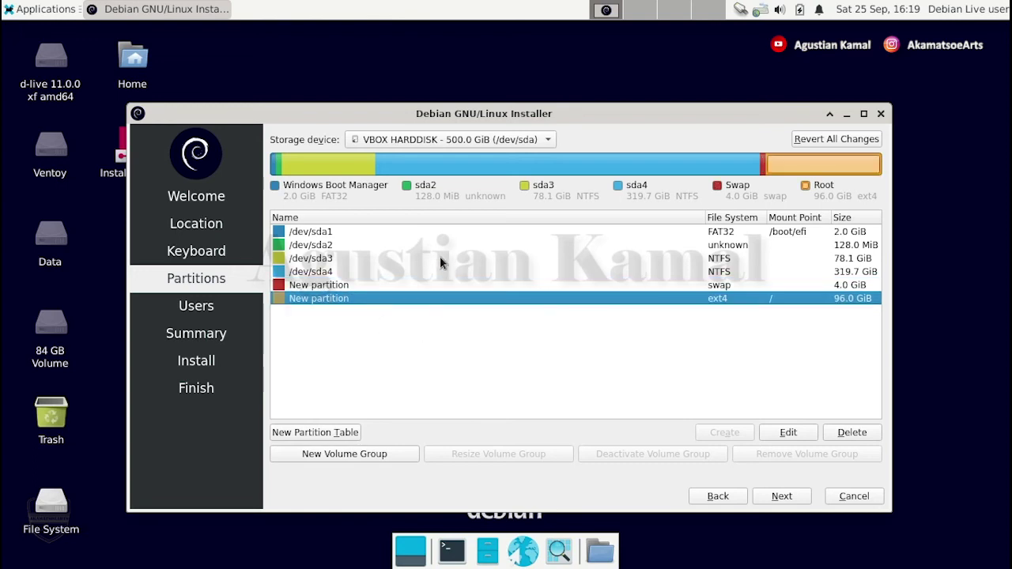
pyautogui.click(441, 232)
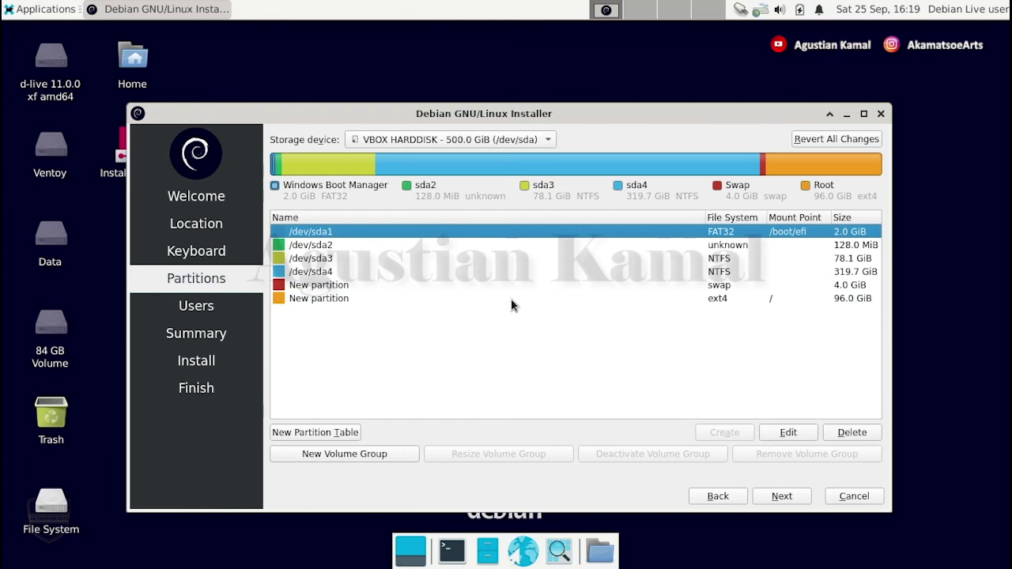
pyautogui.click(781, 496)
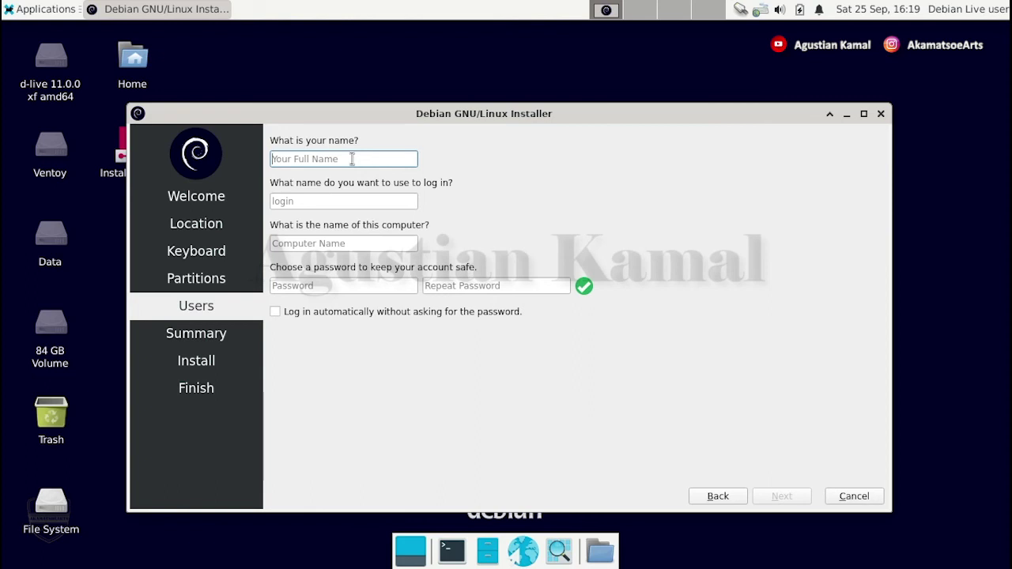
# Enter the user's name for the account and remove the -virtualbox suffix from the suggested computer name.
pyautogui.write('agustiankamal')
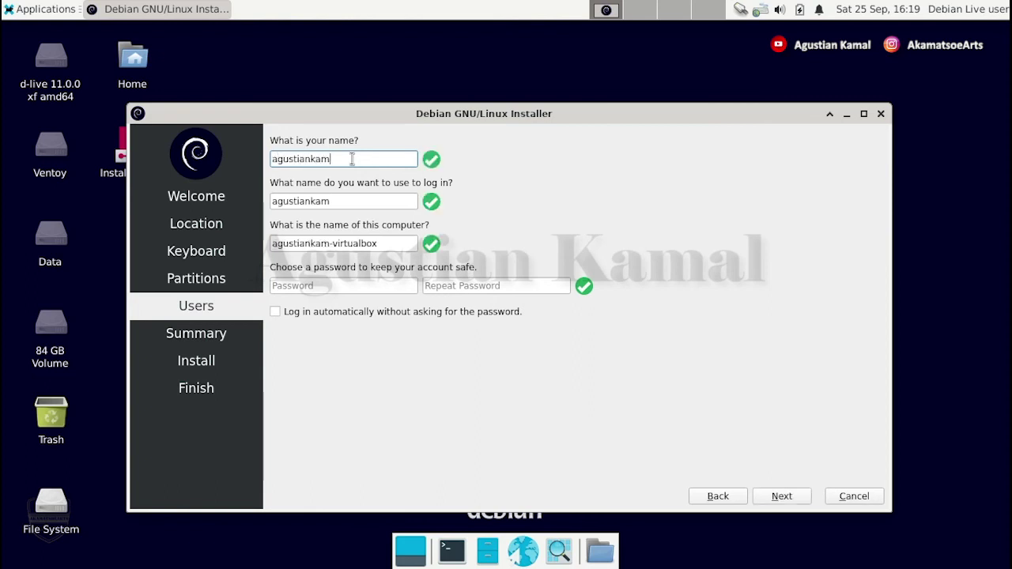
pyautogui.click(389, 243)
pyautogui.press('BackSpace')
pyautogui.press('BackSpace')
pyautogui.press('BackSpace')
pyautogui.press('BackSpace')
pyautogui.press('BackSpace')
pyautogui.press('BackSpace')
pyautogui.press('BackSpace')
# Enter and repeat the account password, and continue to the installation summary.
pyautogui.click(373, 287)
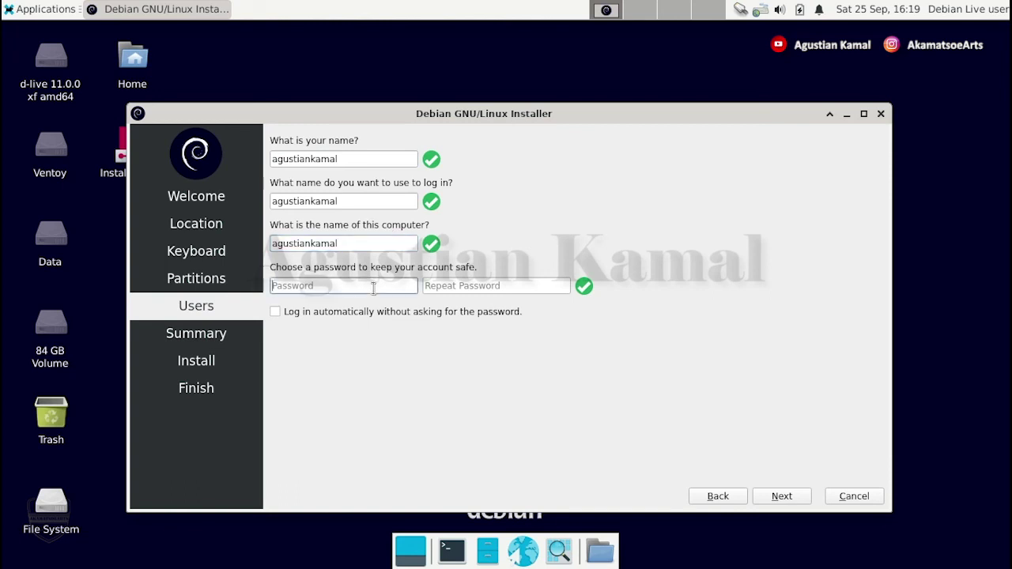
pyautogui.write('•••••••')
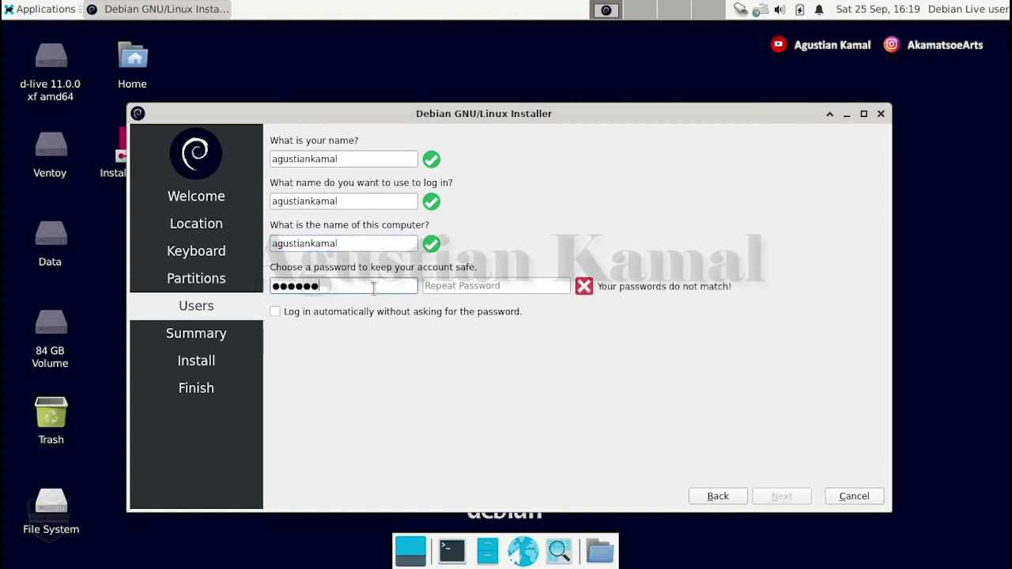
pyautogui.press('Tab')
pyautogui.write('•••••••')
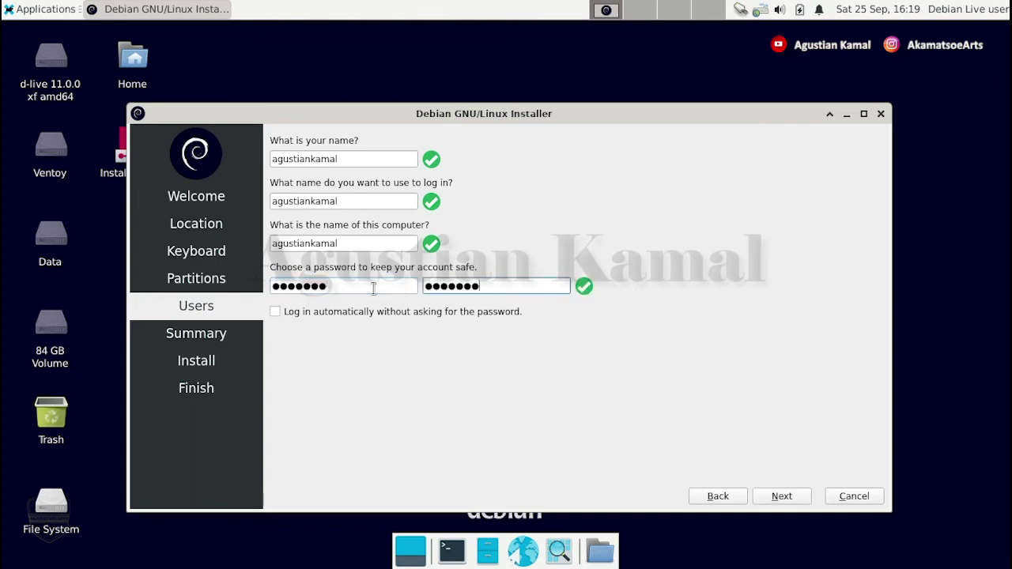
pyautogui.click(780, 496)
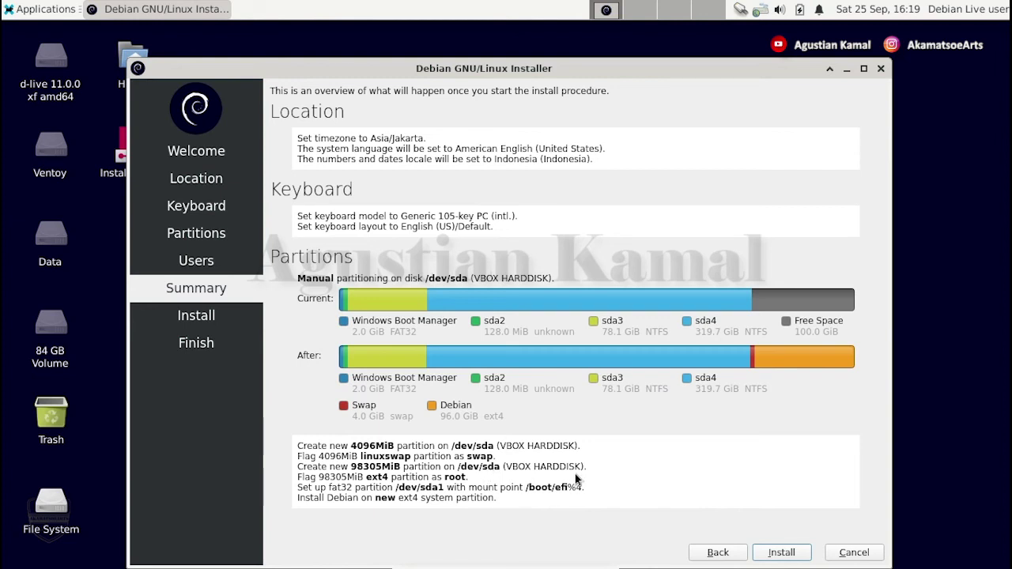
# Start the Debian installation, finish it with Restart now enabled, and continue the reboot past the live-medium removal prompt.
pyautogui.click(785, 556)
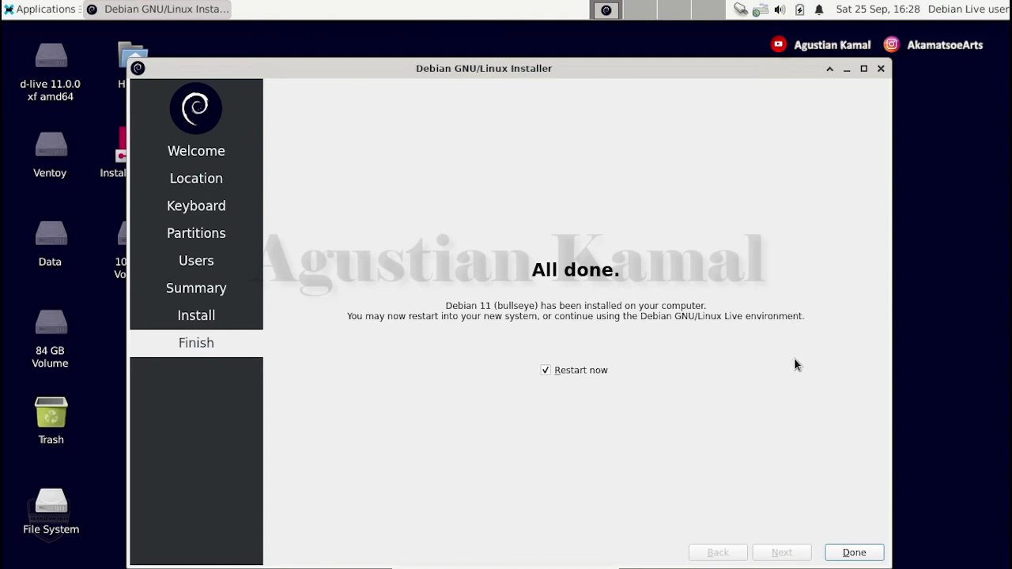
pyautogui.click(860, 553)
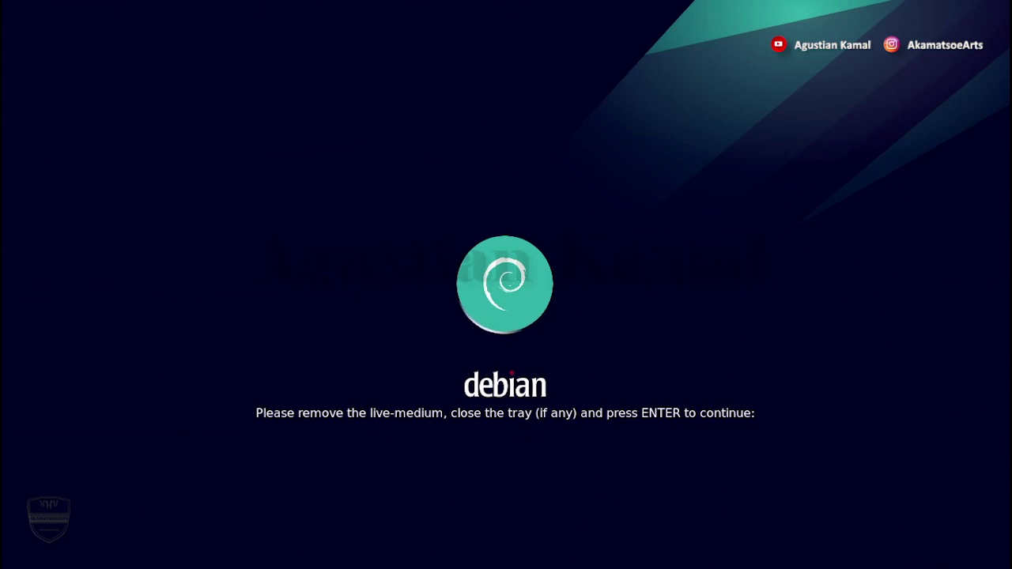
pyautogui.press('Return')
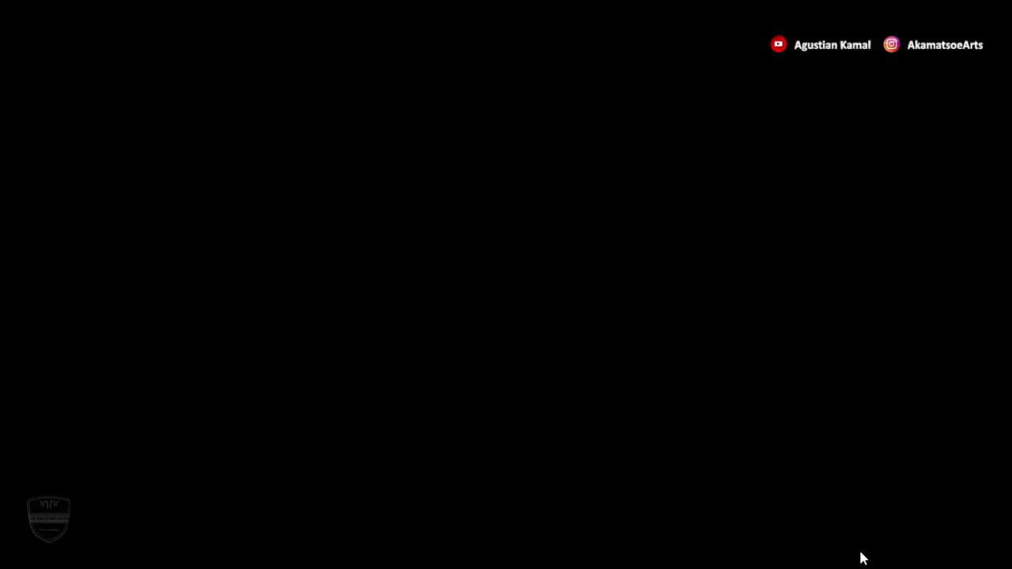
# Look through the GRUB boot entries for Debian, its advanced options, Windows Boot Manager and System setup.
pyautogui.press('Down')
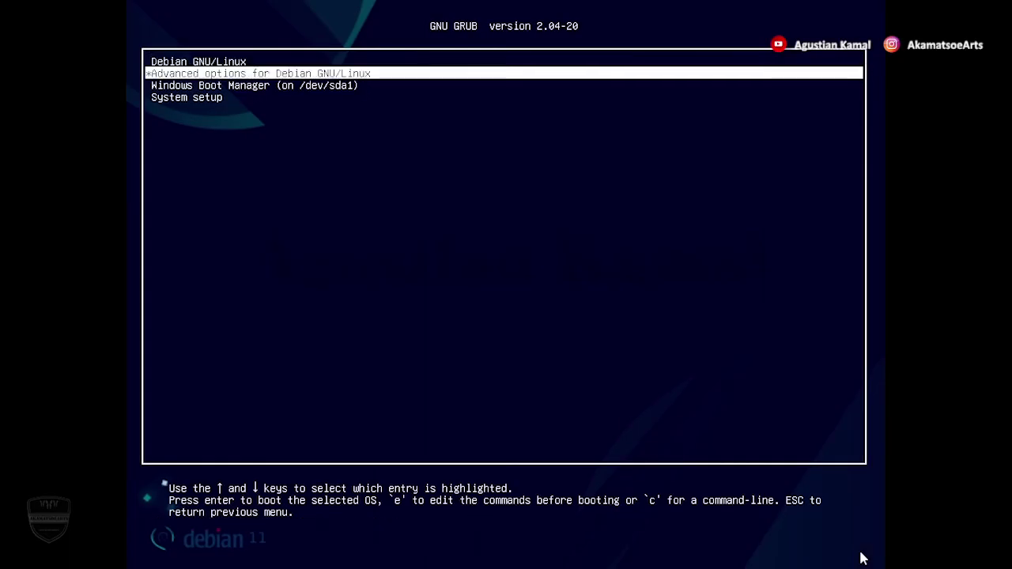
pyautogui.press('Up')
pyautogui.press('Down')
pyautogui.press('Down')
pyautogui.press('Down')
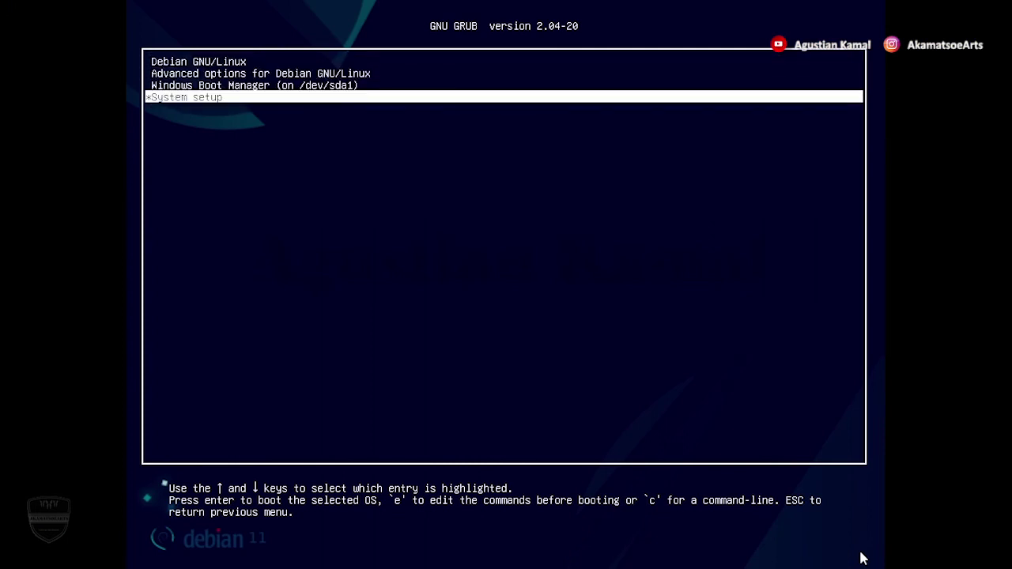
pyautogui.press('Up')
pyautogui.press('Up')
pyautogui.press('Up')
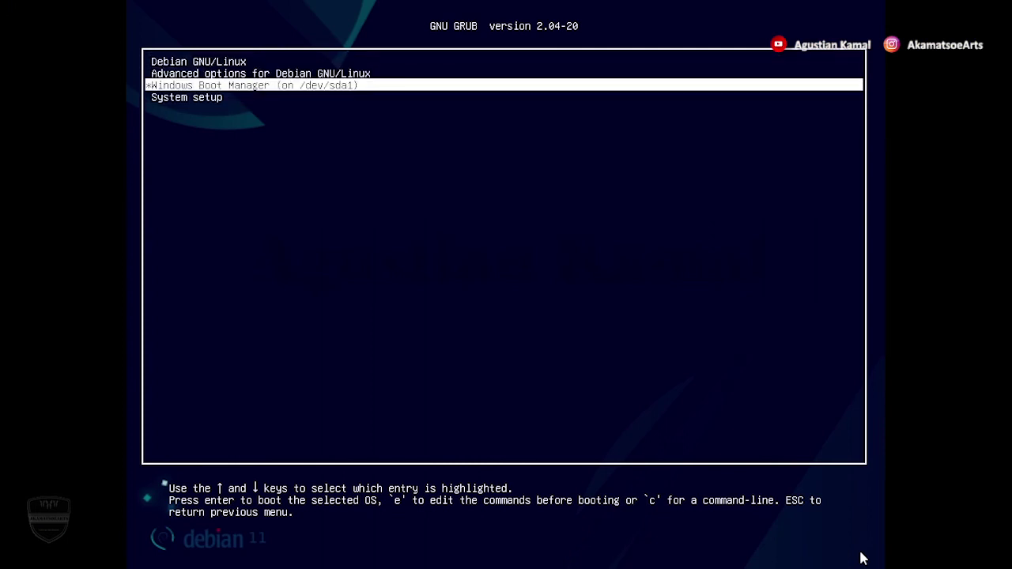
pyautogui.press('Down')
pyautogui.press('Up')
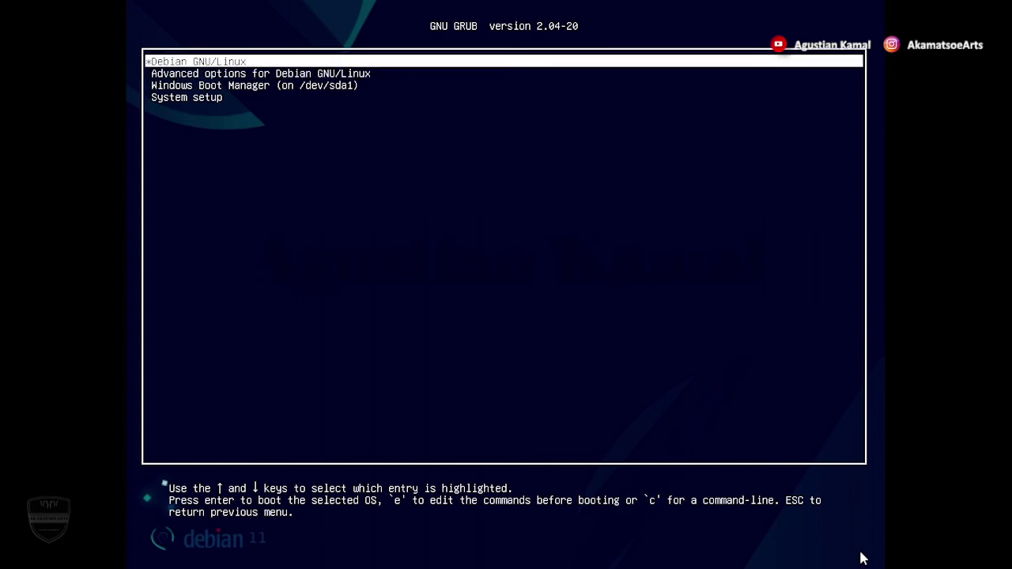
# Boot the installed system from the Debian GNU/Linux entry.
pyautogui.press('Down')
pyautogui.press('Up')
pyautogui.press('Return')
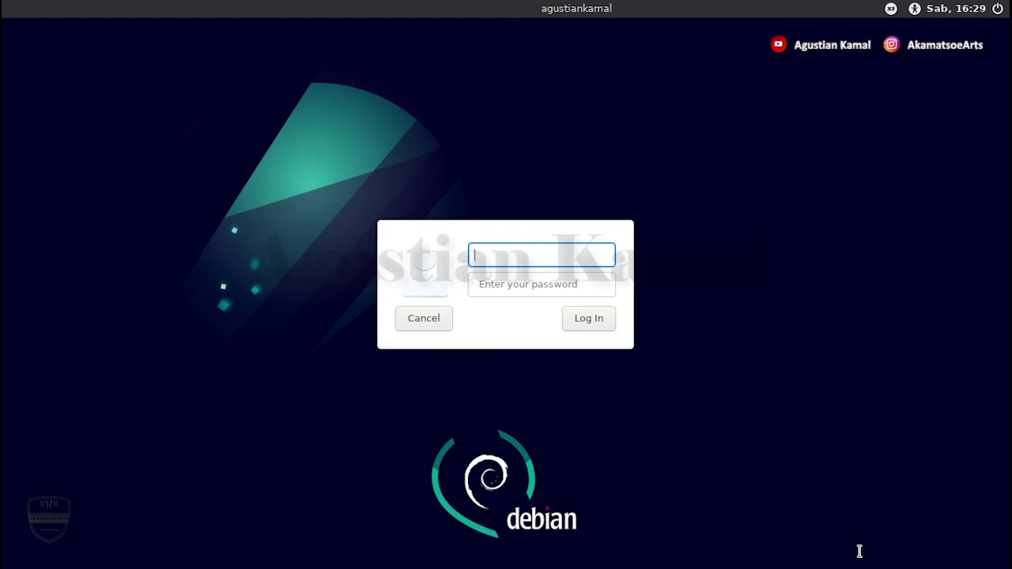
# Log in to the Debian desktop with the account's username and password.
pyautogui.write('agustiankamal')
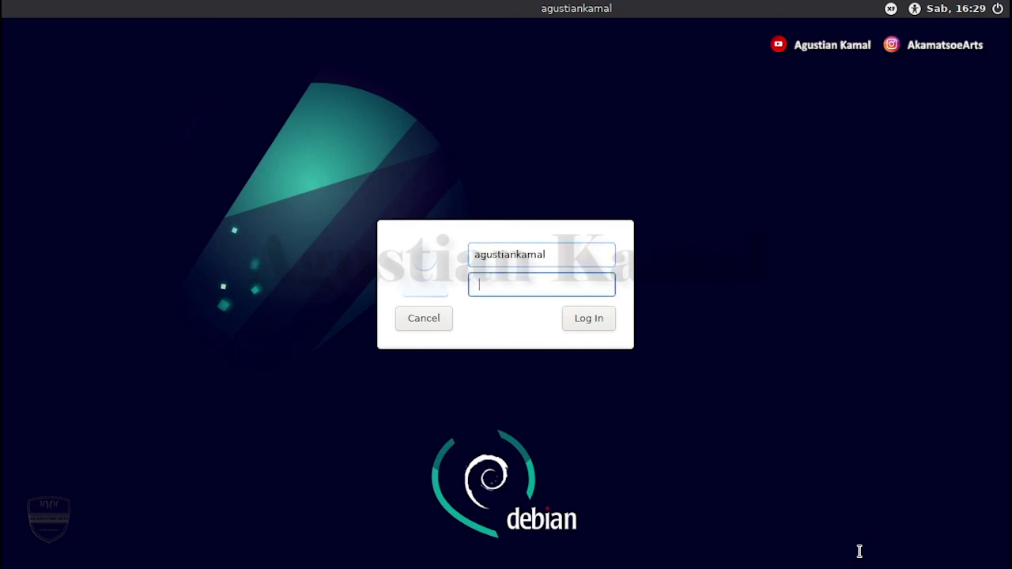
pyautogui.write('•••••••')
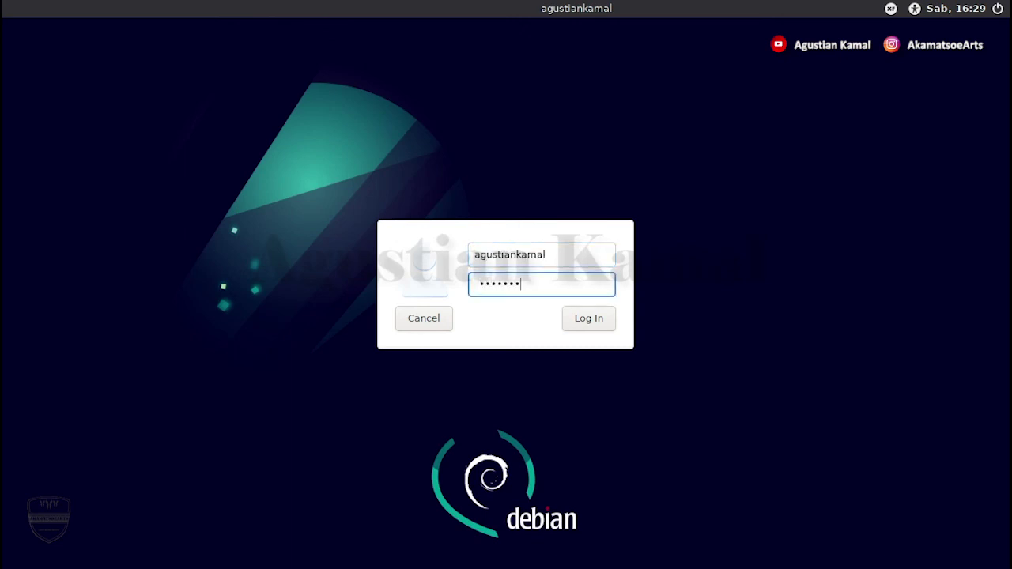
pyautogui.press('Return')
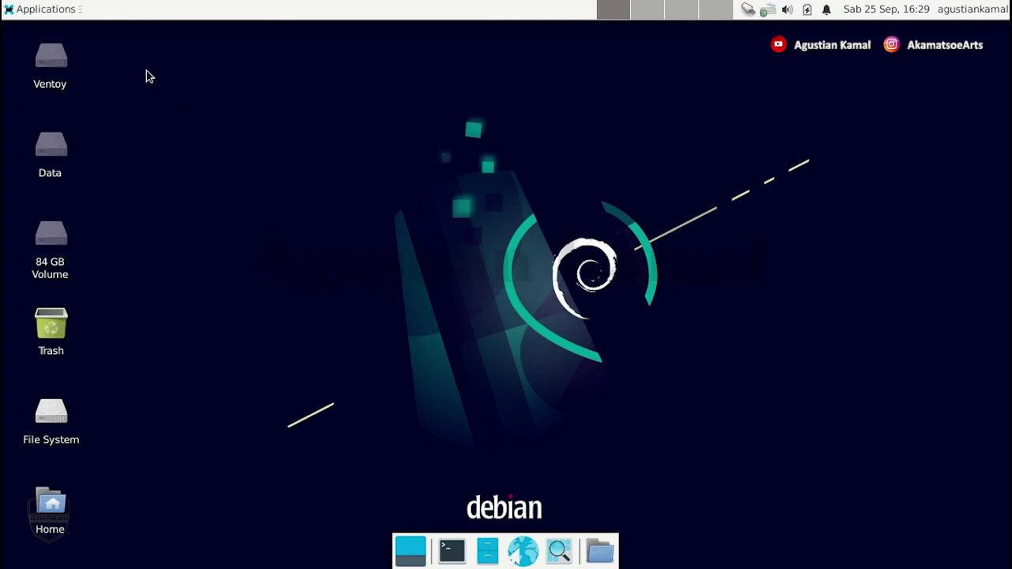
# Restart the computer from the Xfce log-out dialog, keeping the session saved for future logins.
pyautogui.click(24, 11)
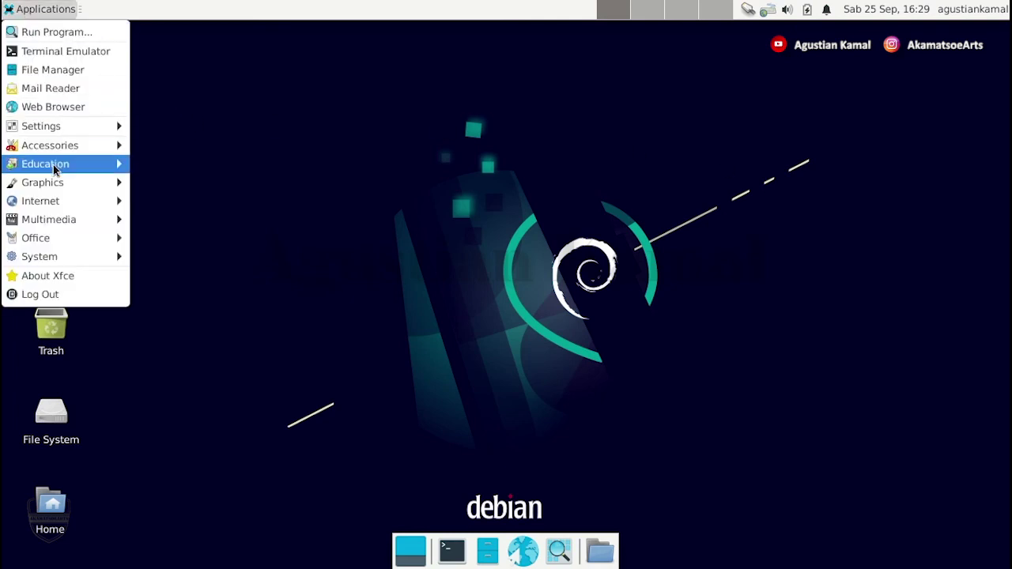
pyautogui.click(79, 294)
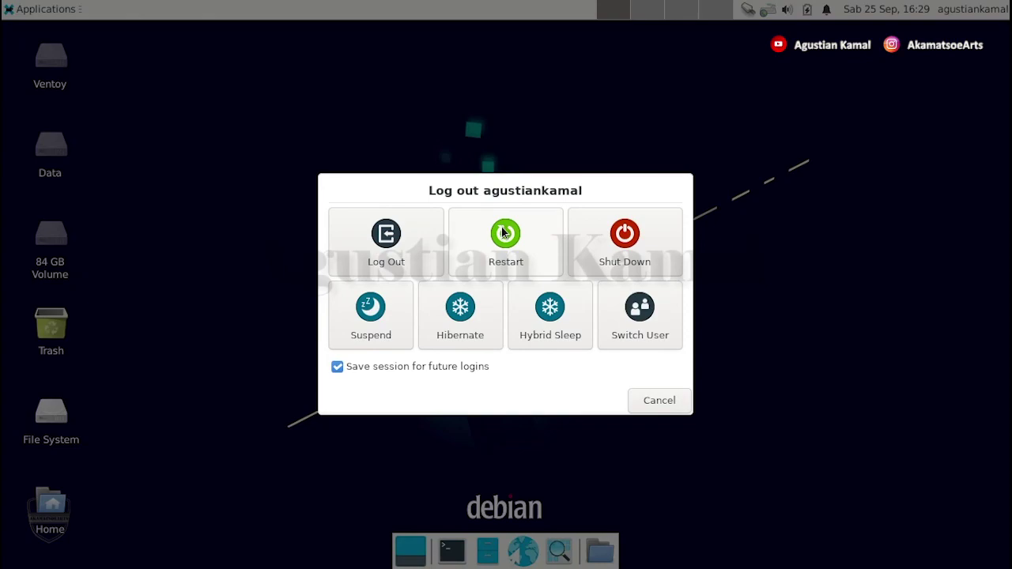
pyautogui.click(506, 233)
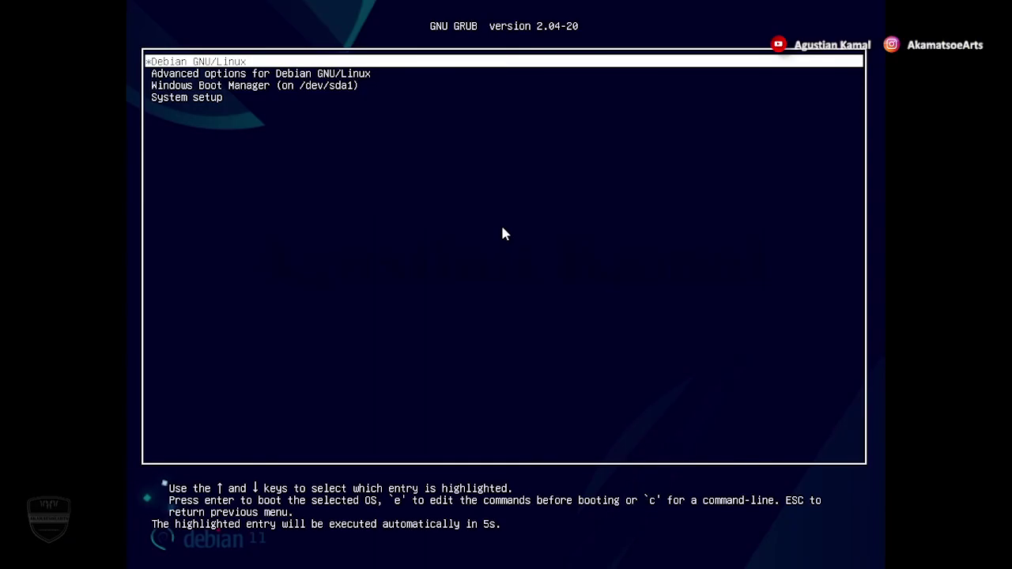
# Boot Windows from the Windows Boot Manager (on /dev/sda1) entry in GRUB.
pyautogui.press('Down')
pyautogui.press('Down')
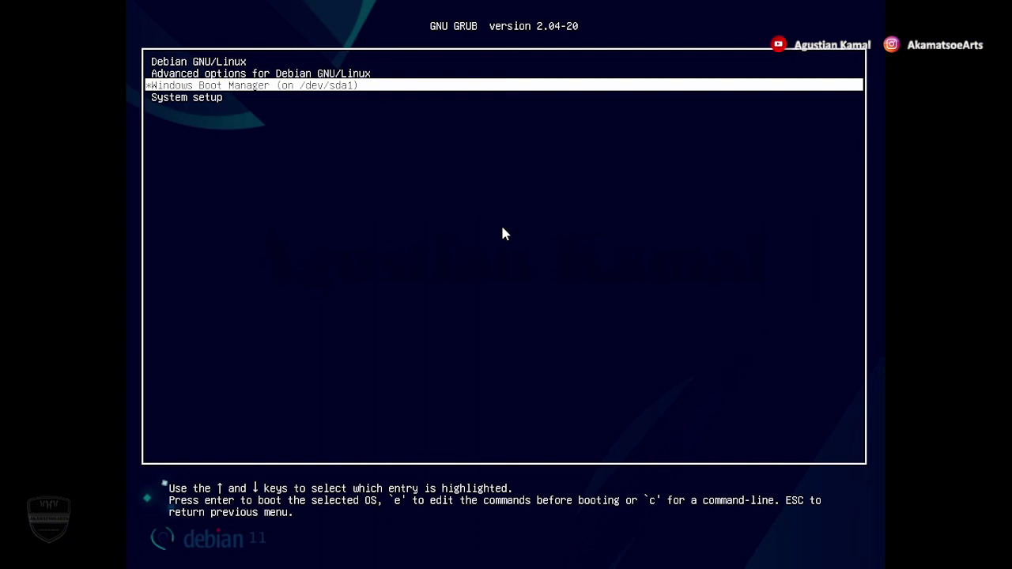
pyautogui.press('Return')
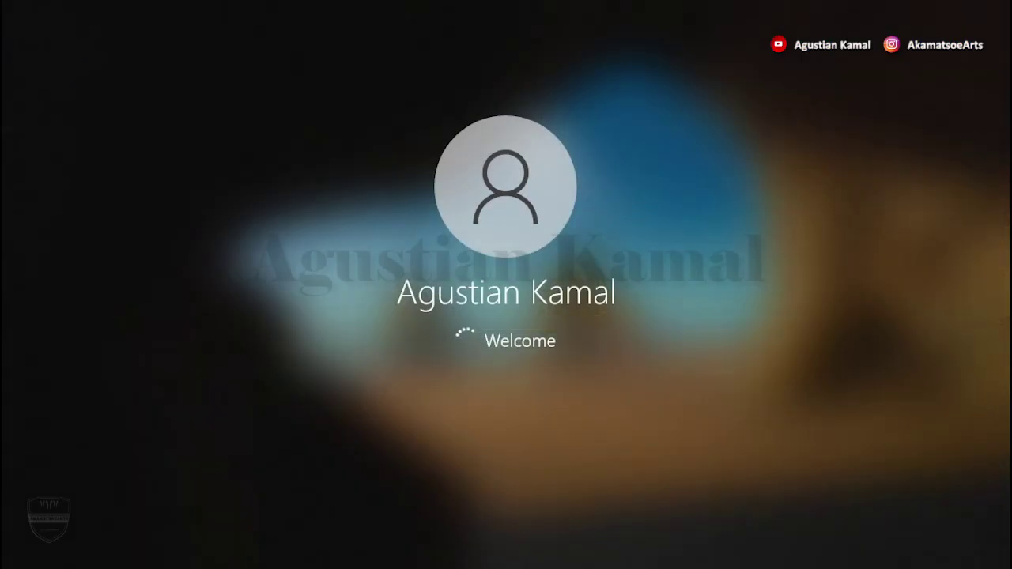